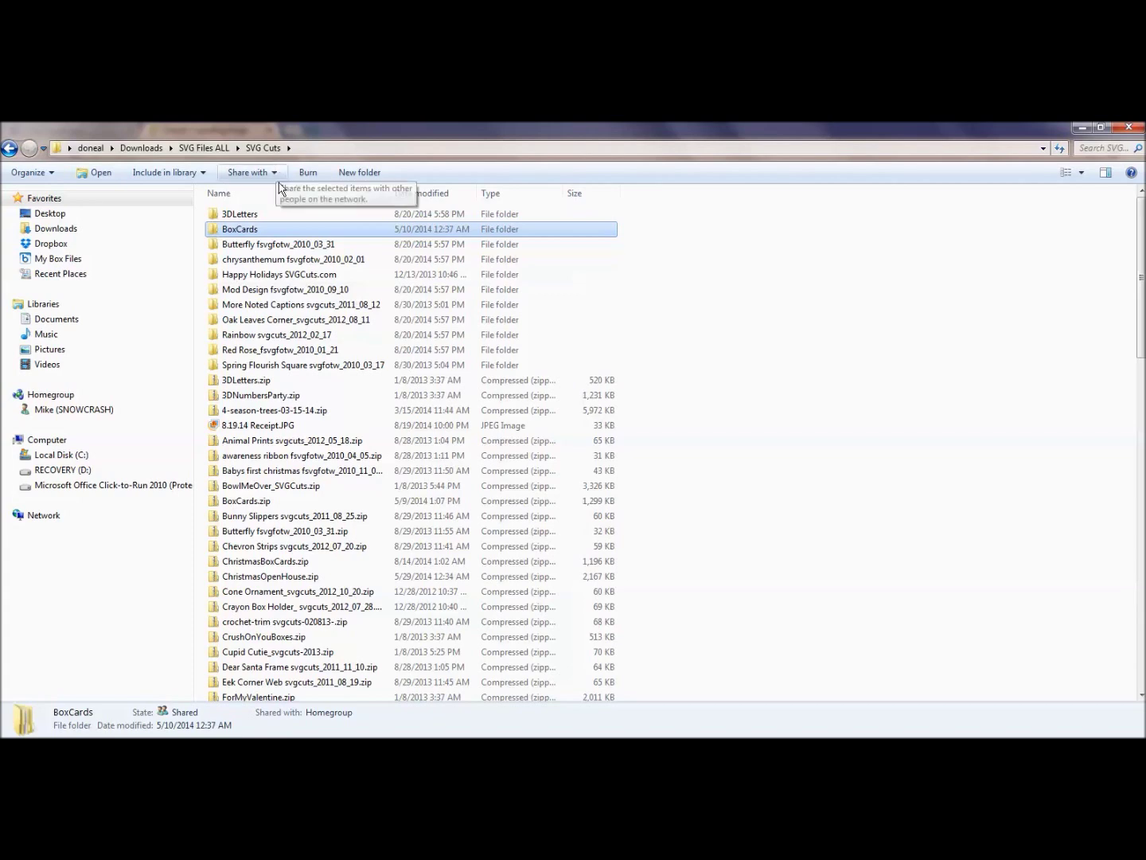
- Browse through BoxCards, Box Cards SVGCuts.com and SVG Files to the contents of the Floral Box Card folder
{"action": "double_click", "coordinate": [250, 232]}
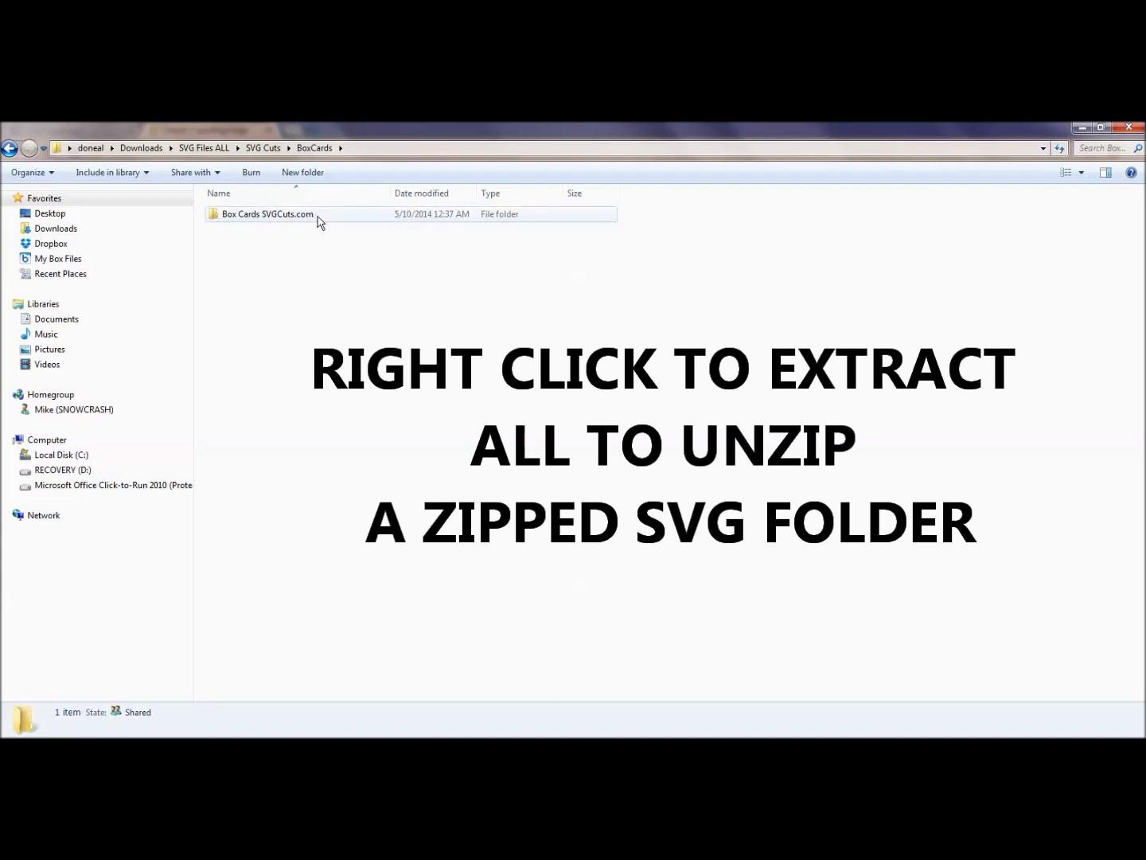
{"action": "double_click", "coordinate": [246, 222]}
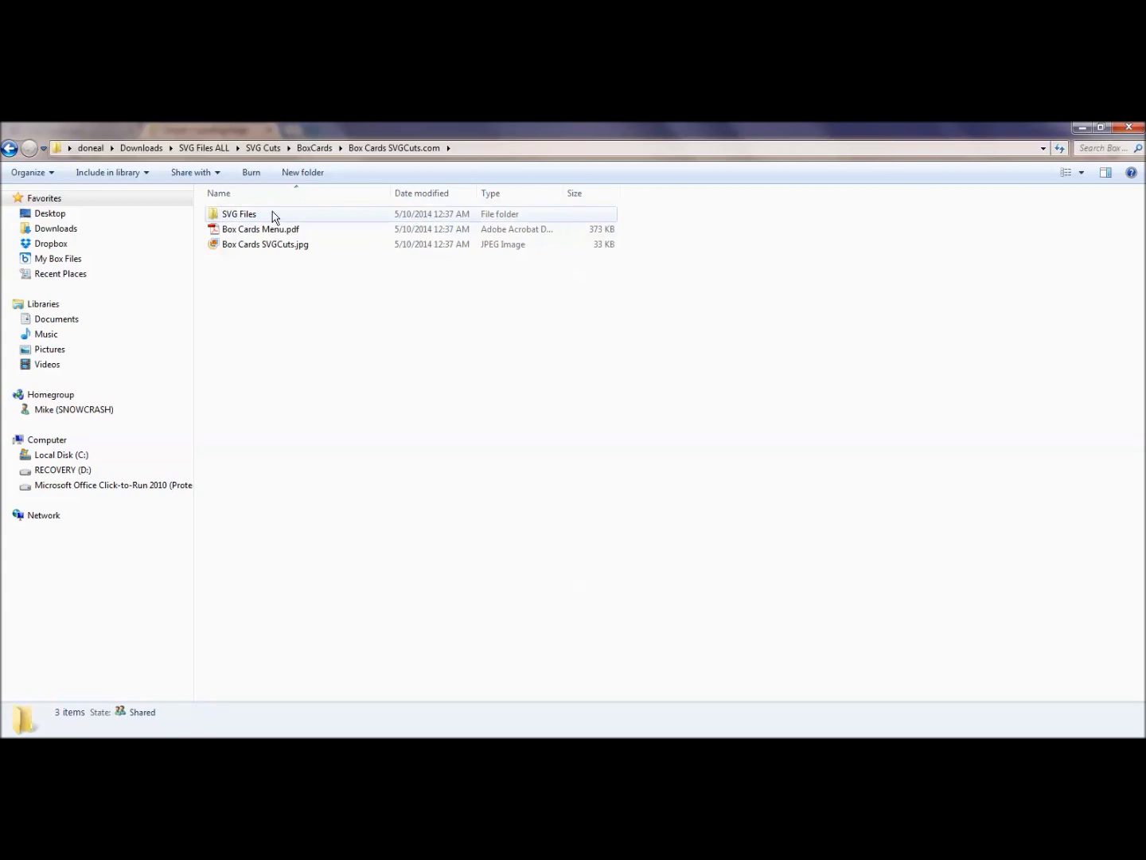
{"action": "double_click", "coordinate": [248, 217]}
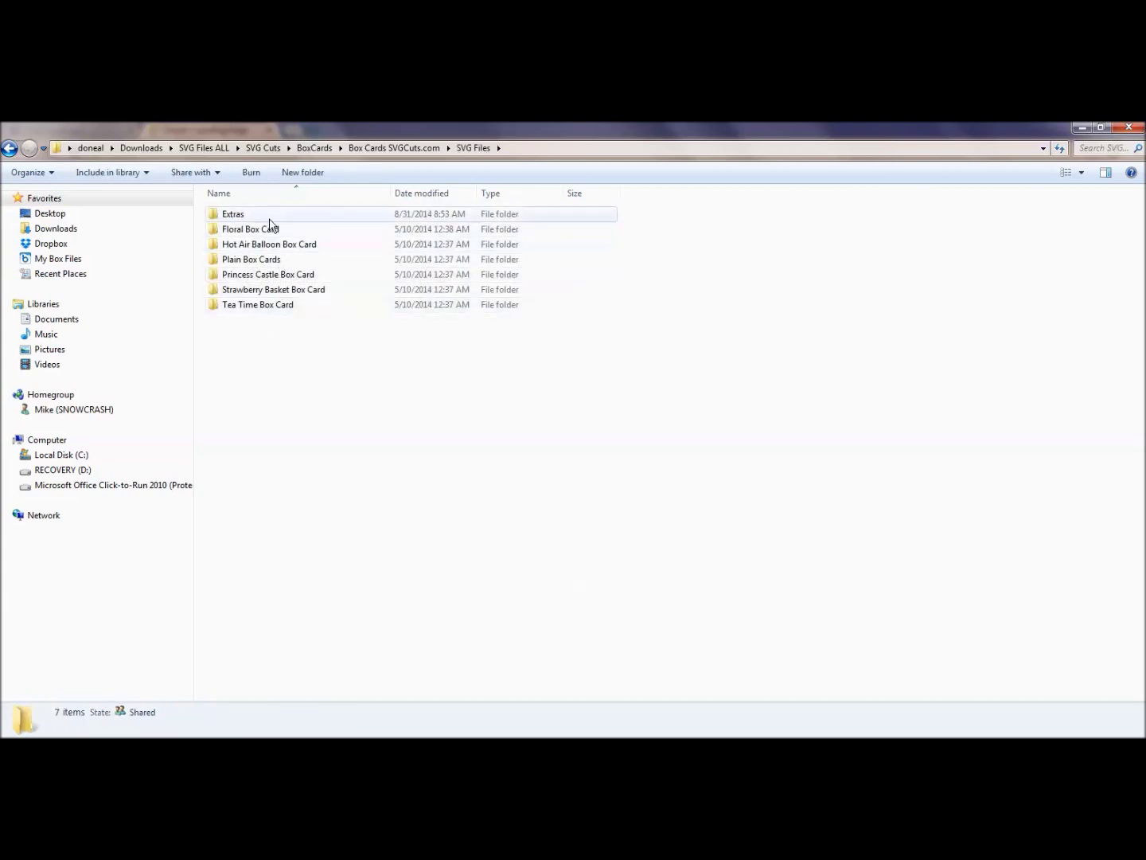
{"action": "mouse_move", "coordinate": [269, 224]}
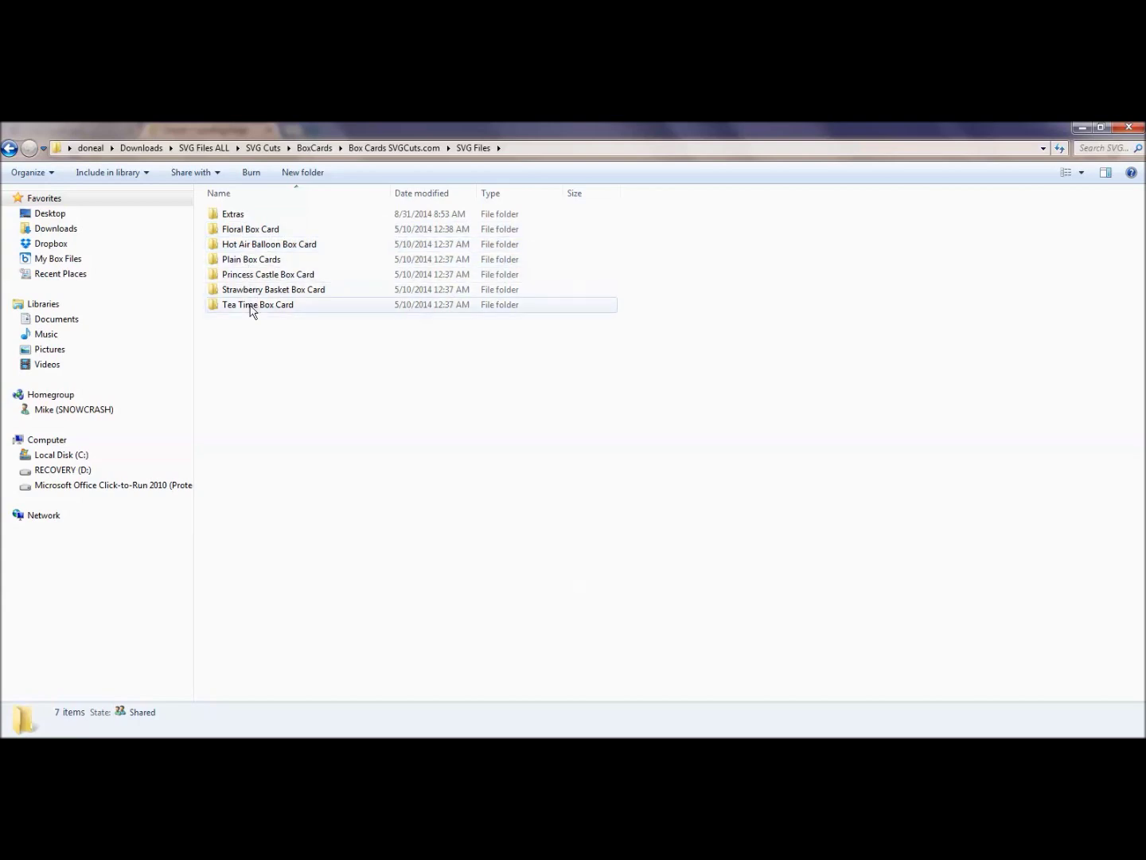
{"action": "double_click", "coordinate": [255, 231]}
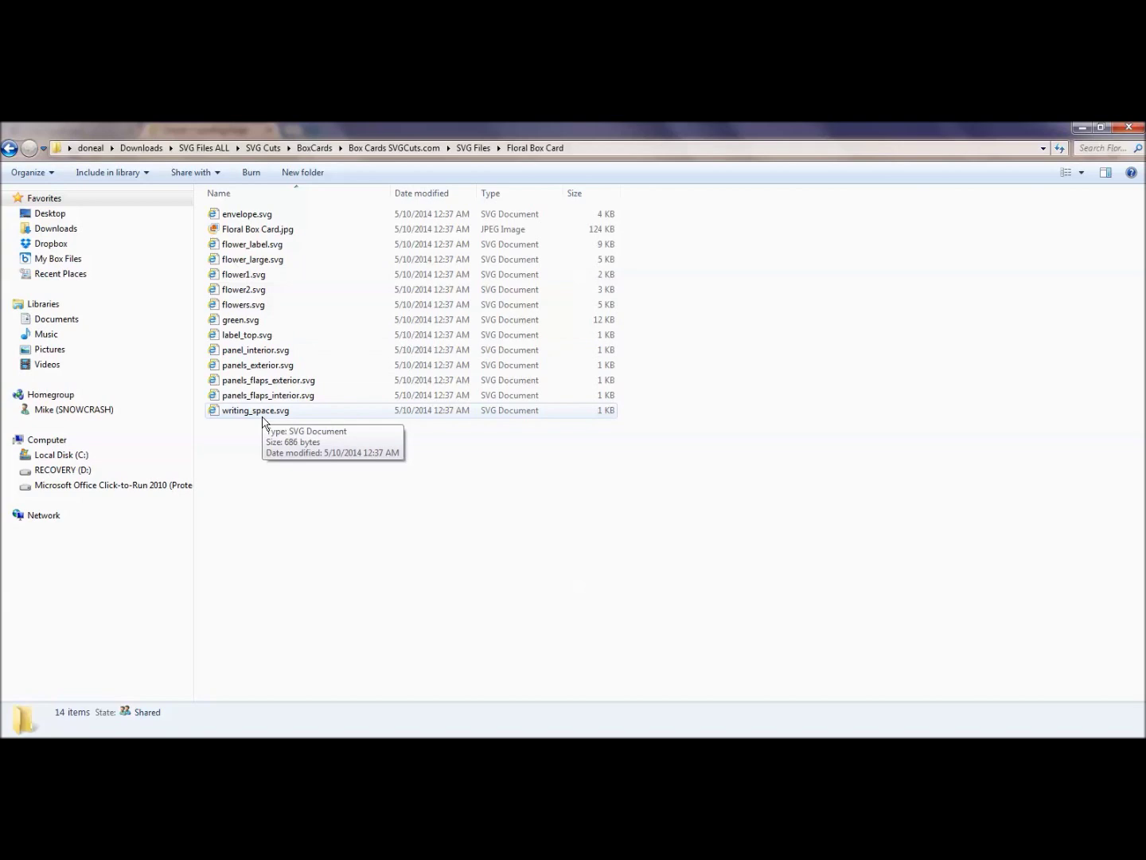
- Return to the Box Cards SVGCuts.com folder and open Box Cards Menu.pdf
{"action": "key", "text": "BackSpace"}
{"action": "key", "text": "BackSpace"}
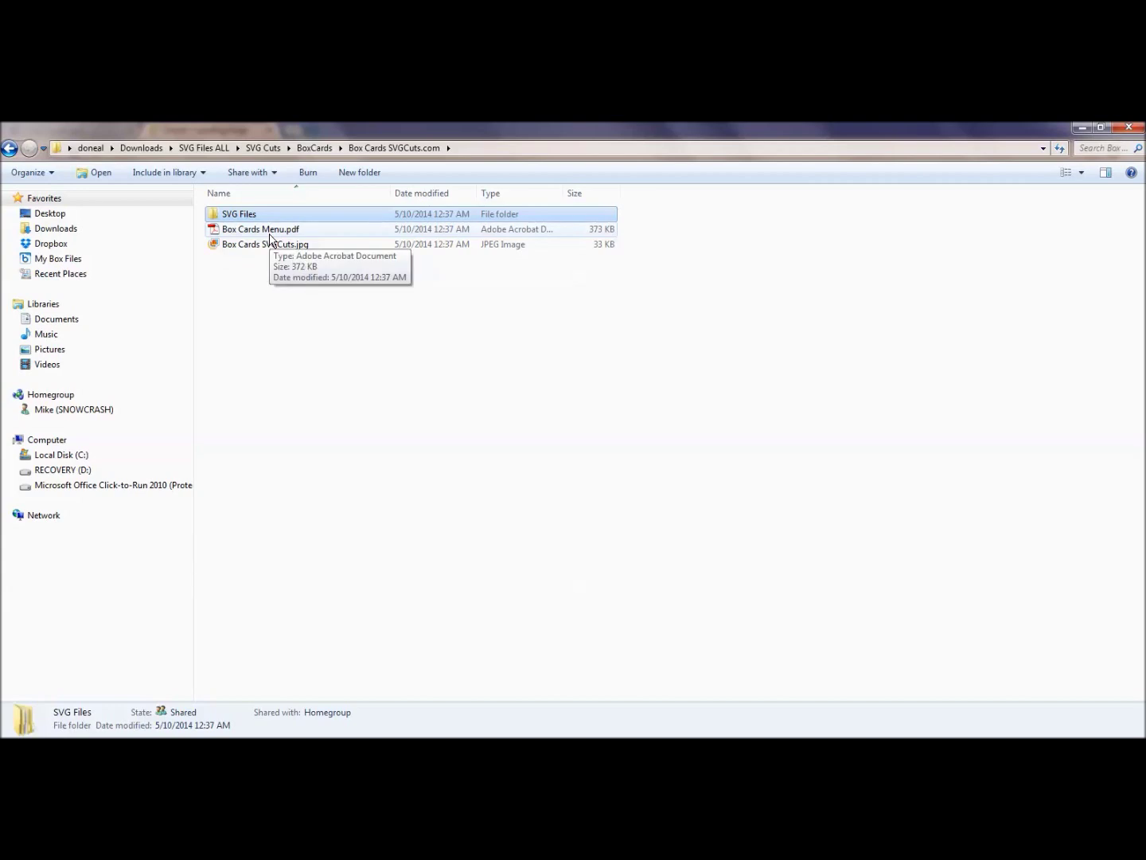
{"action": "left_click", "coordinate": [272, 232]}
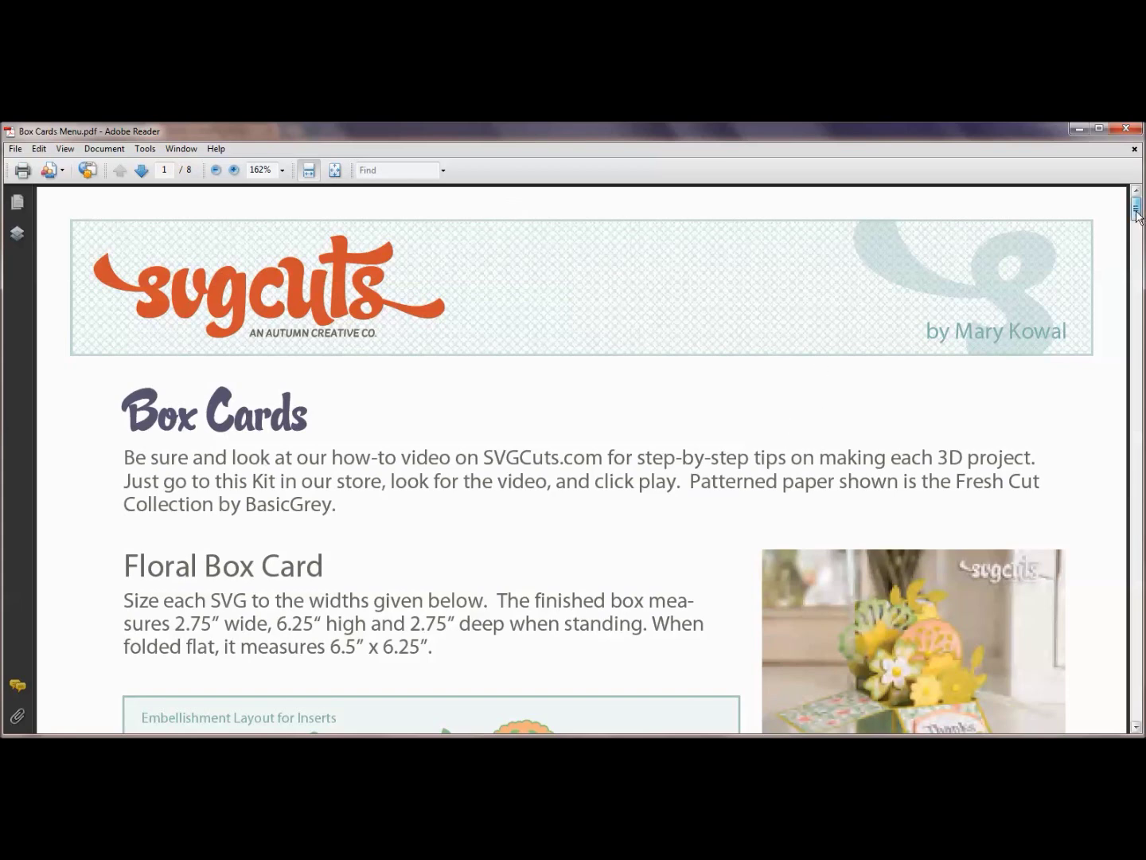
- Look through the PDF's Floral, Hot Air Balloon and Plain Box Cards sections, returning to the first page
{"action": "left_click_drag", "start_coordinate": [1136, 213], "coordinate": [1137, 208]}
{"action": "left_click_drag", "start_coordinate": [1137, 211], "coordinate": [1137, 227]}
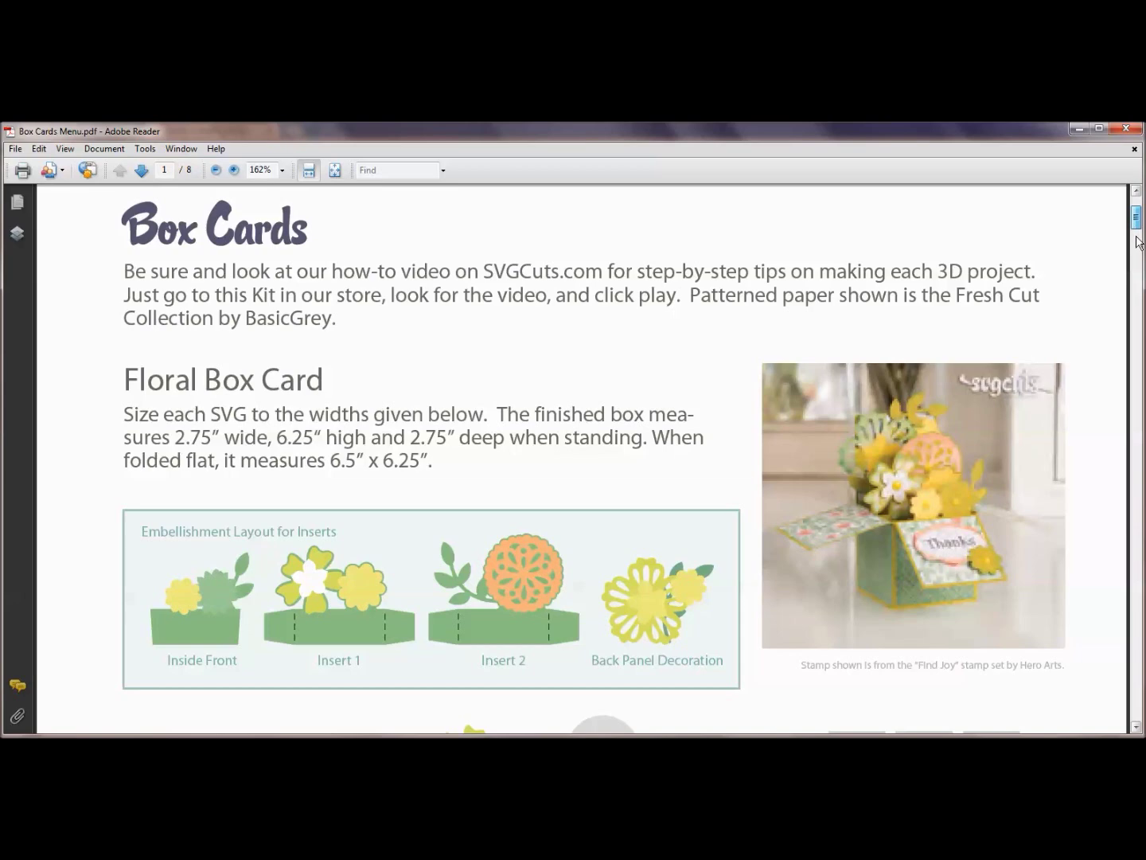
{"action": "scroll", "coordinate": [1137, 224], "scroll_direction": "down", "scroll_amount": 9}
{"action": "scroll", "coordinate": [1137, 223], "scroll_direction": "up", "scroll_amount": 13}
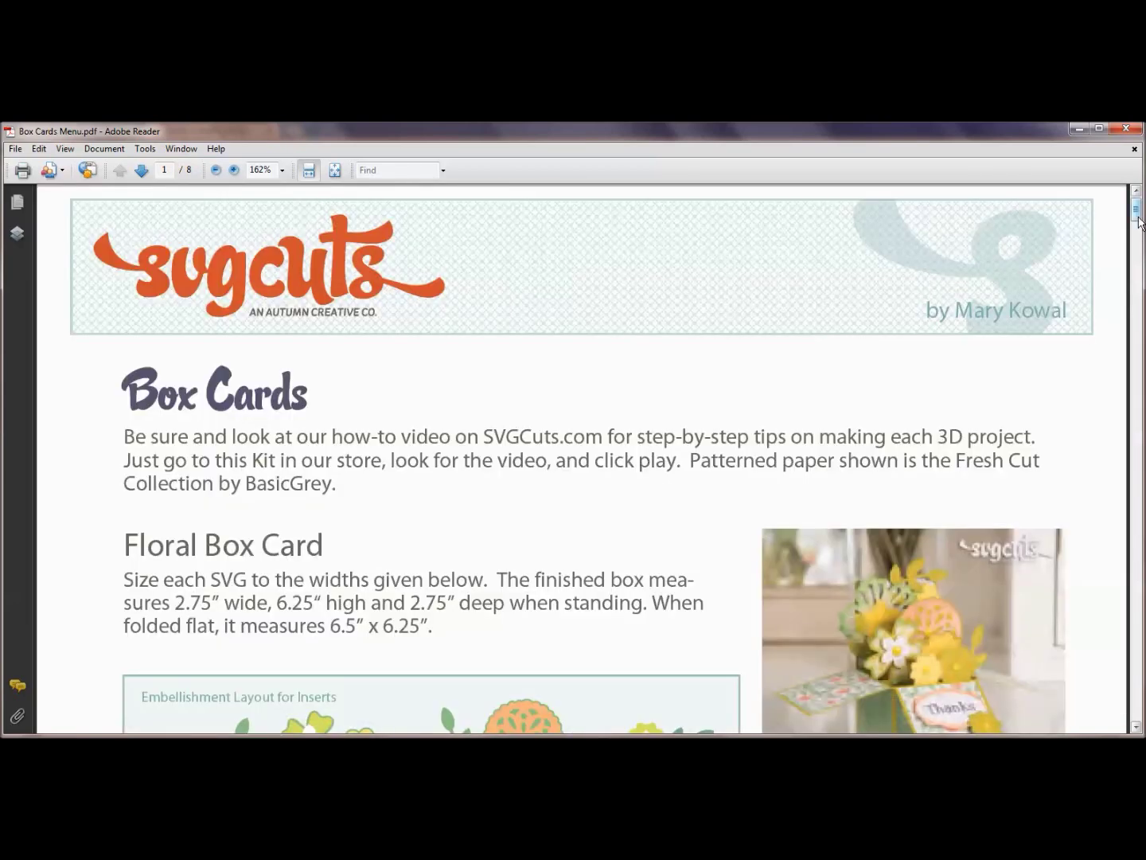
{"action": "scroll", "coordinate": [1140, 226], "scroll_direction": "down", "scroll_amount": 1}
{"action": "scroll", "coordinate": [1138, 226], "scroll_direction": "down", "scroll_amount": 4}
{"action": "scroll", "coordinate": [1137, 226], "scroll_direction": "up", "scroll_amount": 3}
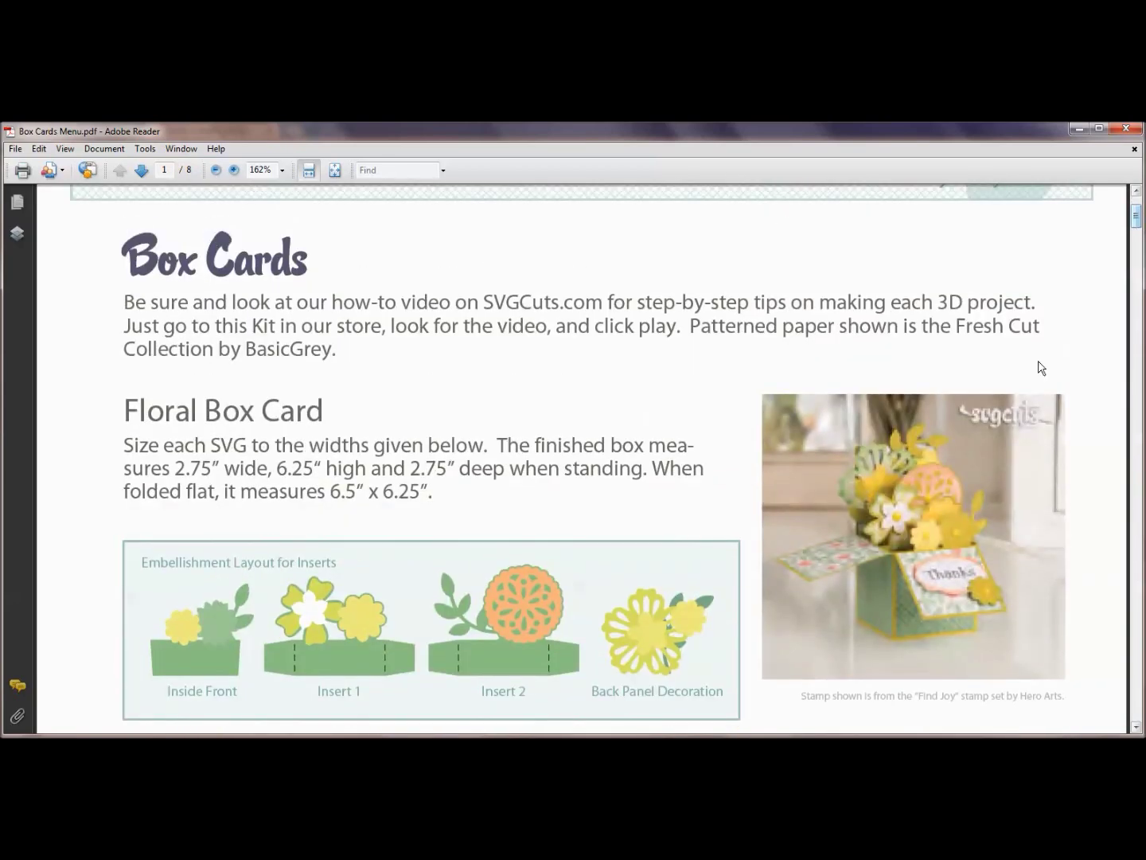
{"action": "scroll", "coordinate": [1138, 231], "scroll_direction": "down", "scroll_amount": 5}
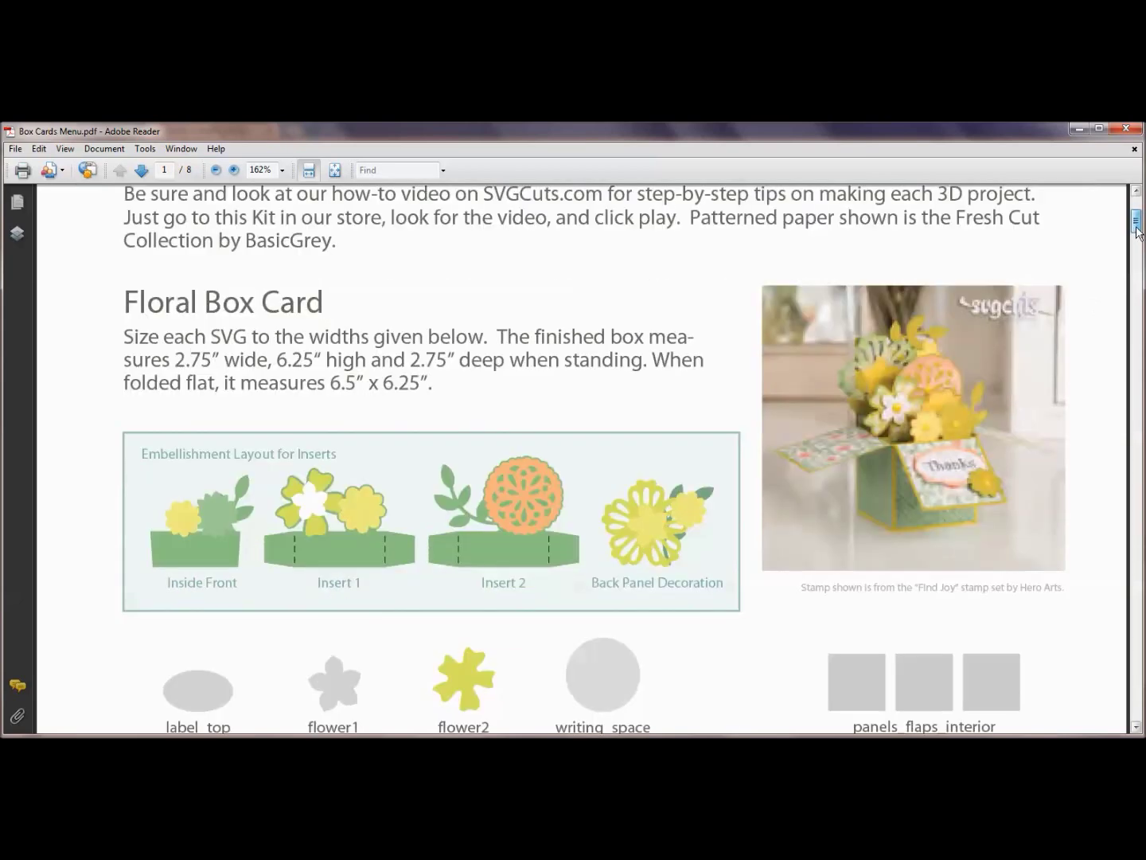
{"action": "scroll", "coordinate": [1139, 254], "scroll_direction": "down", "scroll_amount": 9}
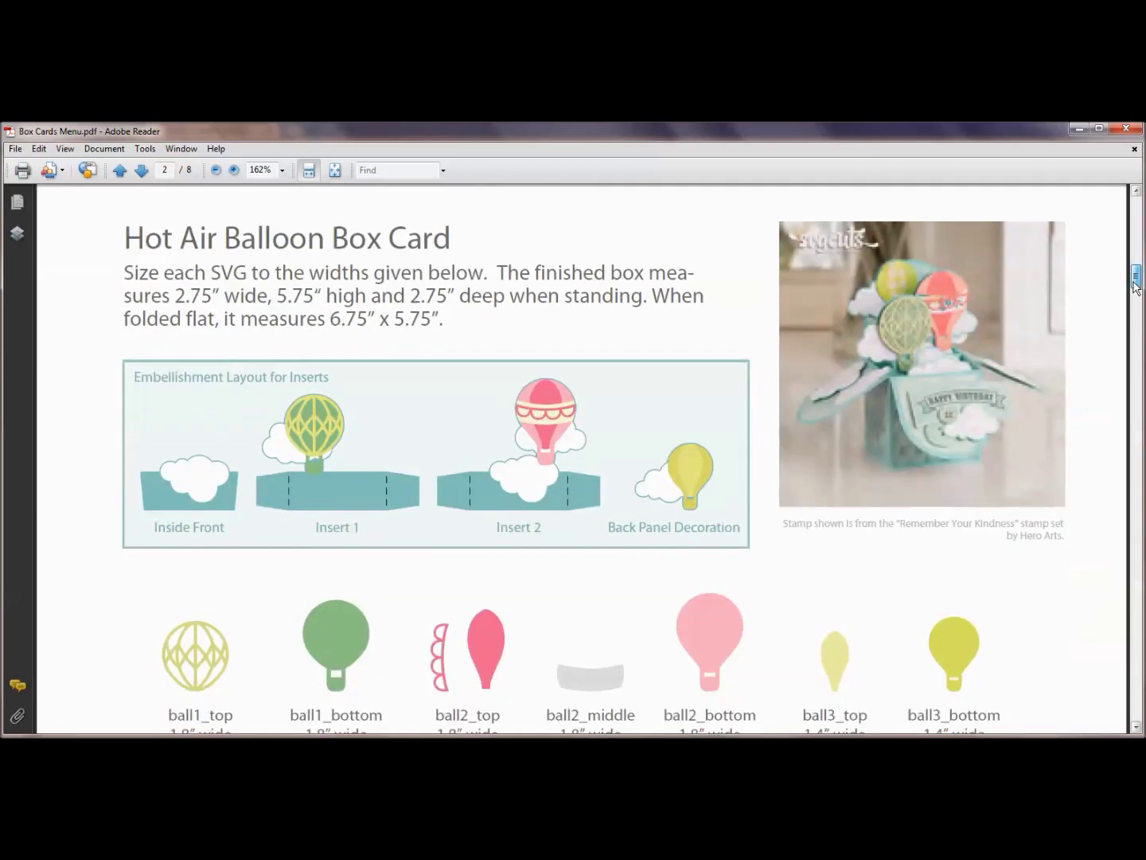
{"action": "left_click_drag", "start_coordinate": [1136, 290], "coordinate": [1136, 280]}
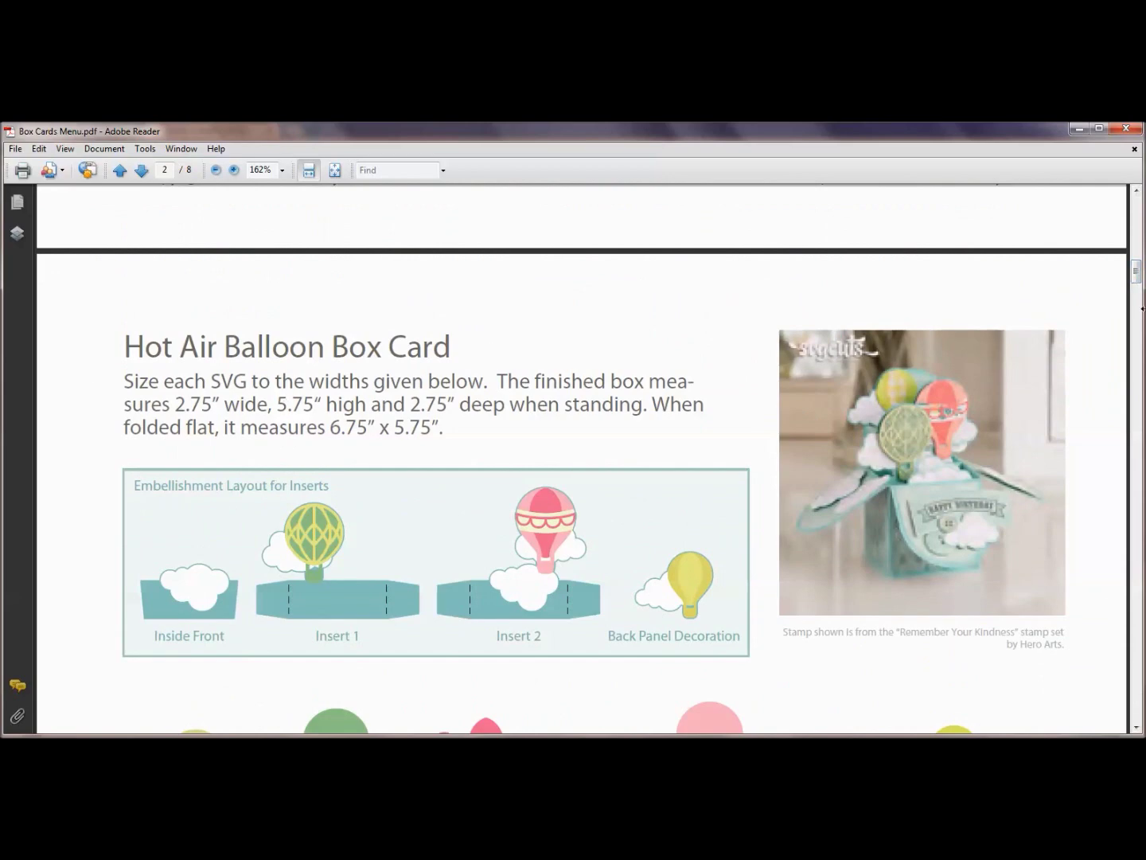
{"action": "left_click_drag", "start_coordinate": [1136, 272], "coordinate": [1135, 342]}
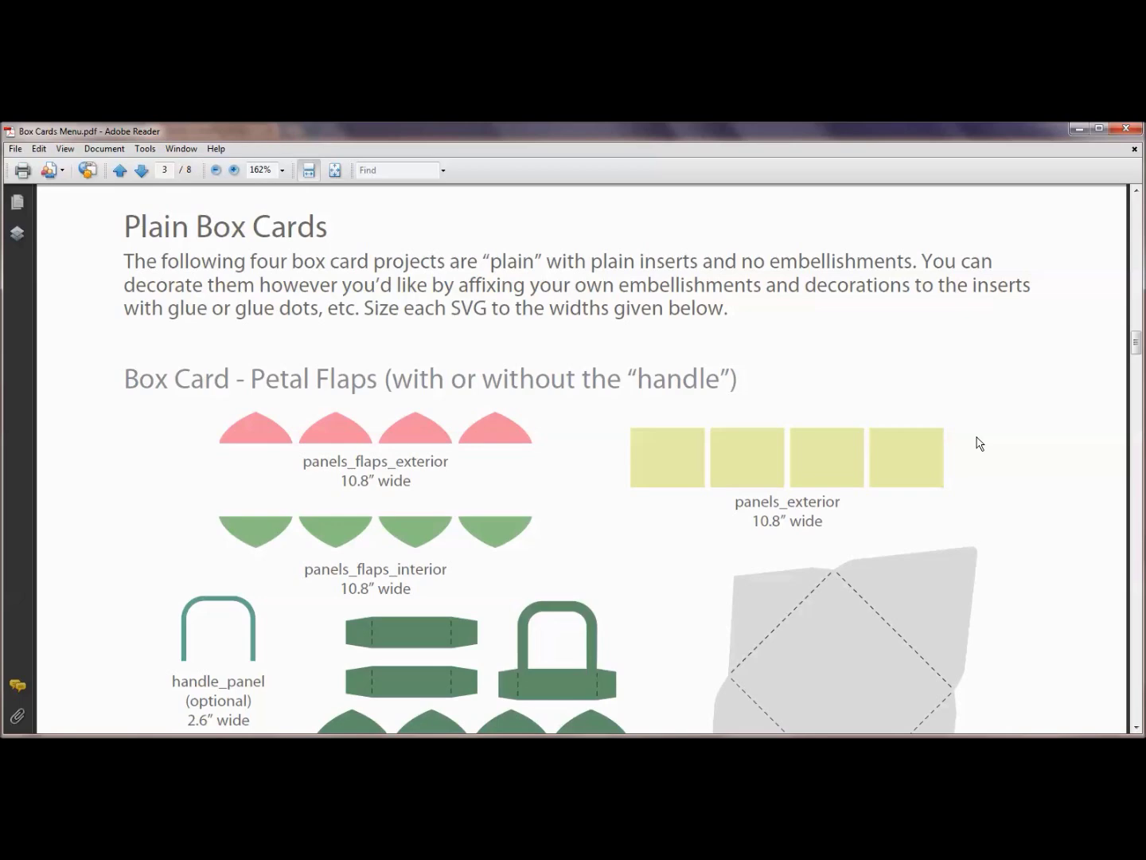
{"action": "left_click_drag", "start_coordinate": [1136, 342], "coordinate": [1136, 207]}
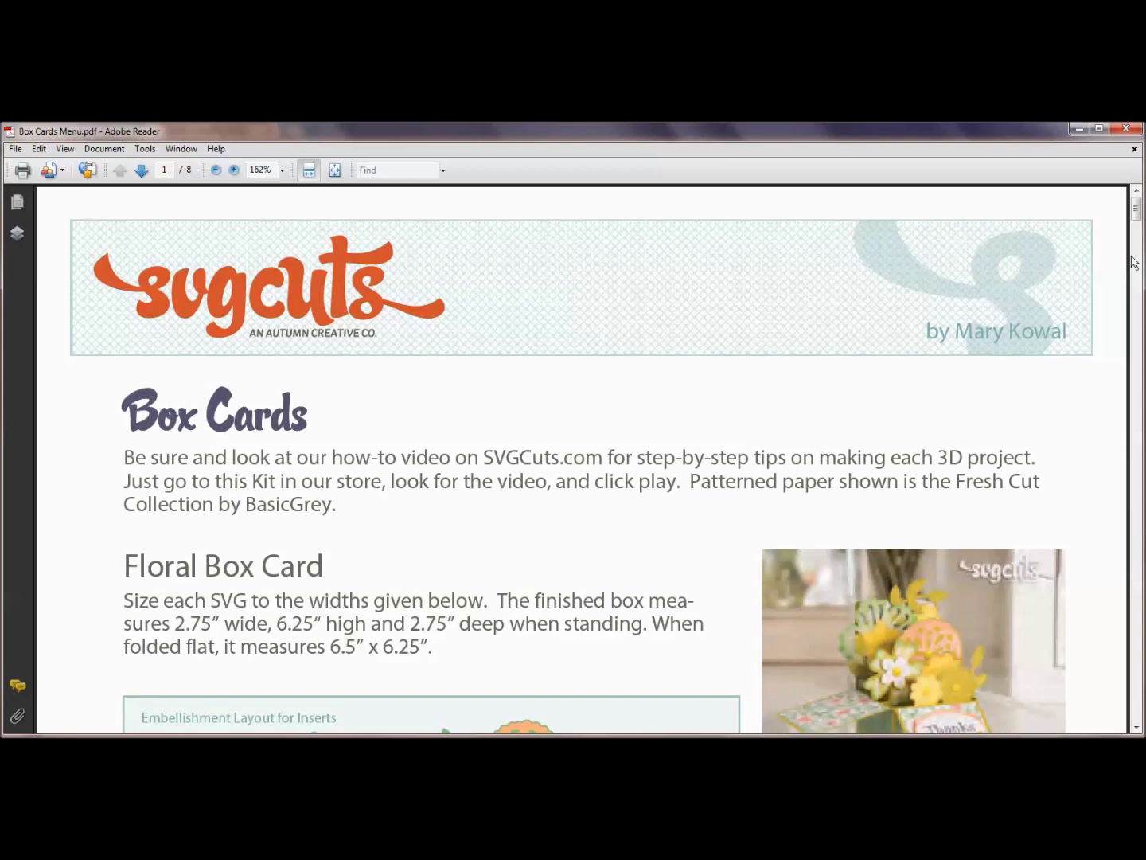
- Examine the cutting widths listed for the Floral Box Card pieces, and close the PDF
{"action": "left_click_drag", "start_coordinate": [1138, 211], "coordinate": [1138, 228]}
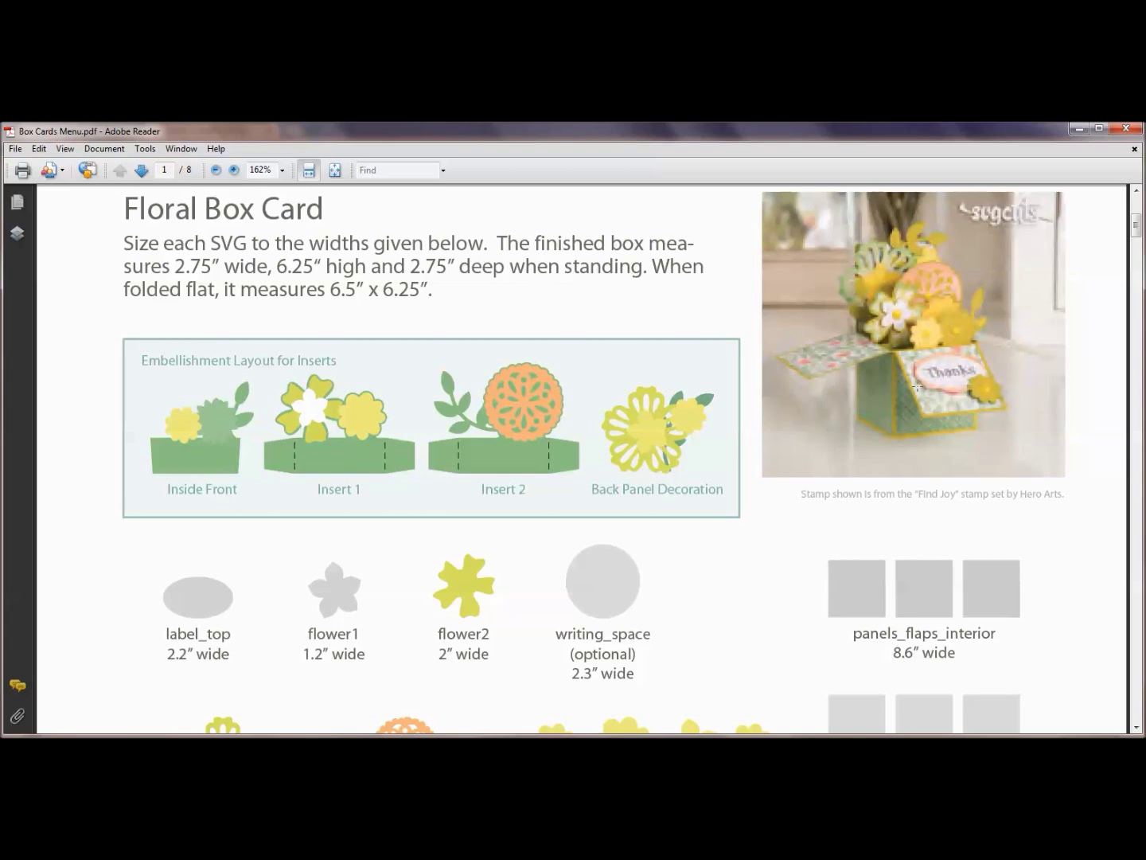
{"action": "scroll", "coordinate": [715, 564], "scroll_direction": "down", "scroll_amount": 1}
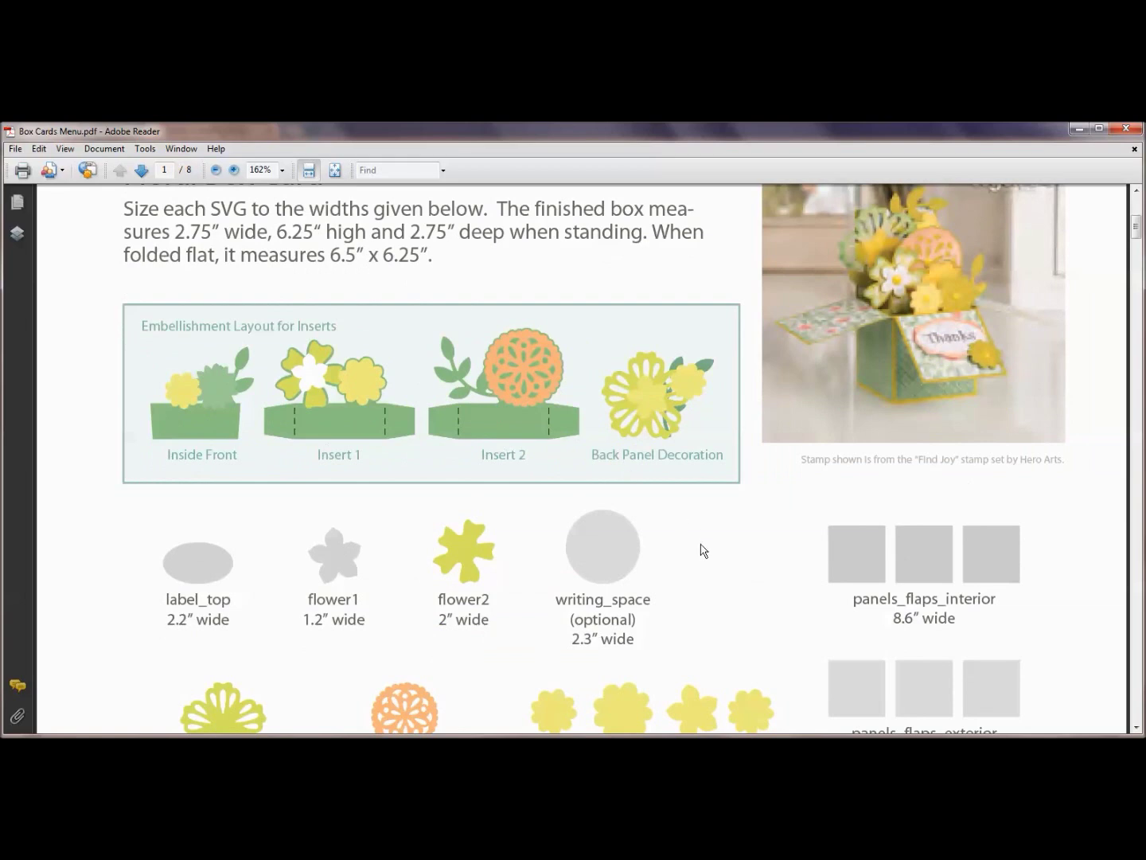
{"action": "scroll", "coordinate": [702, 551], "scroll_direction": "down", "scroll_amount": 2}
{"action": "scroll", "coordinate": [702, 551], "scroll_direction": "down", "scroll_amount": 1}
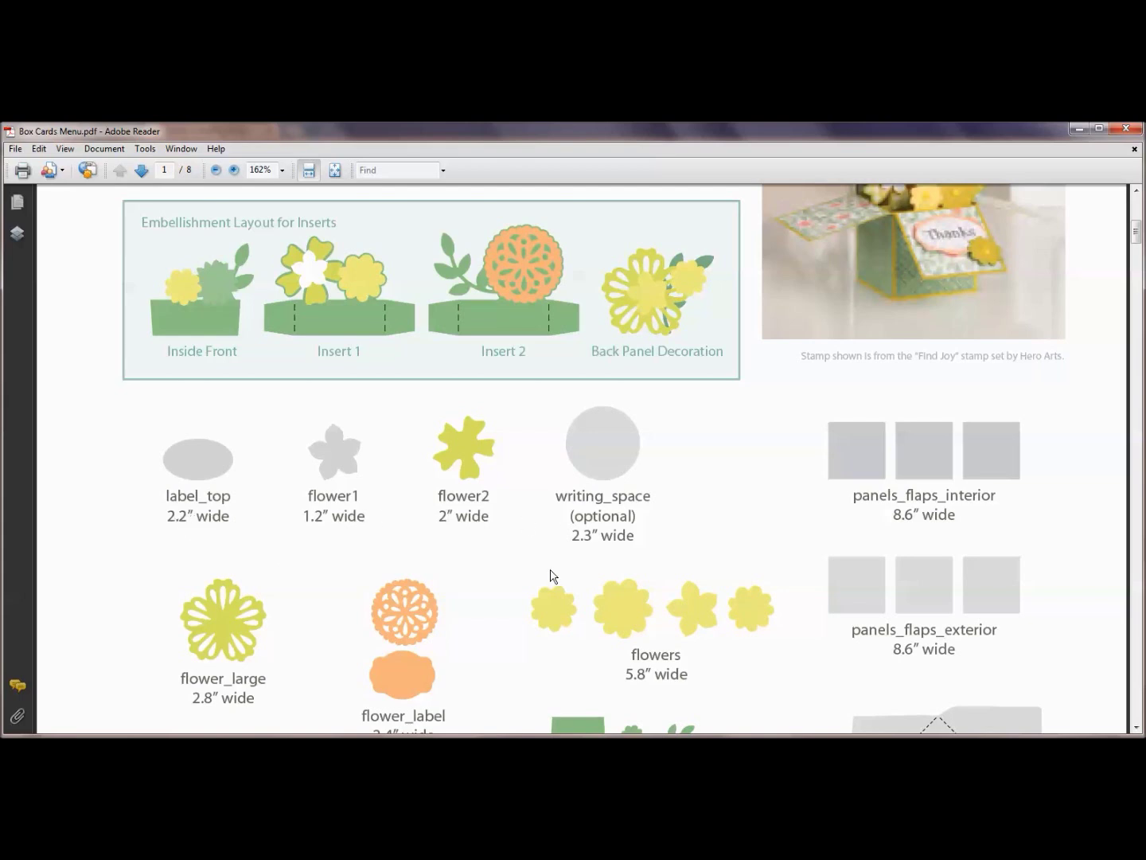
{"action": "scroll", "coordinate": [550, 575], "scroll_direction": "down", "scroll_amount": 1}
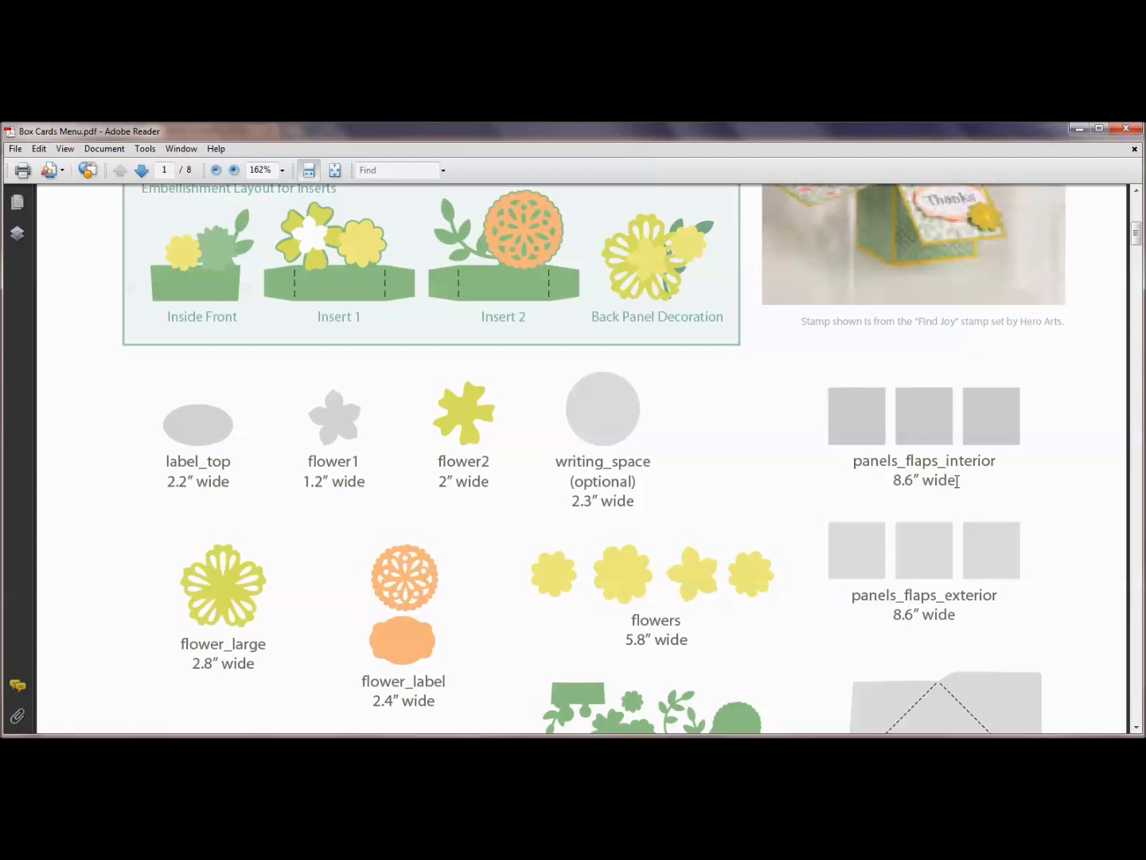
{"action": "key", "text": "alt+F4"}
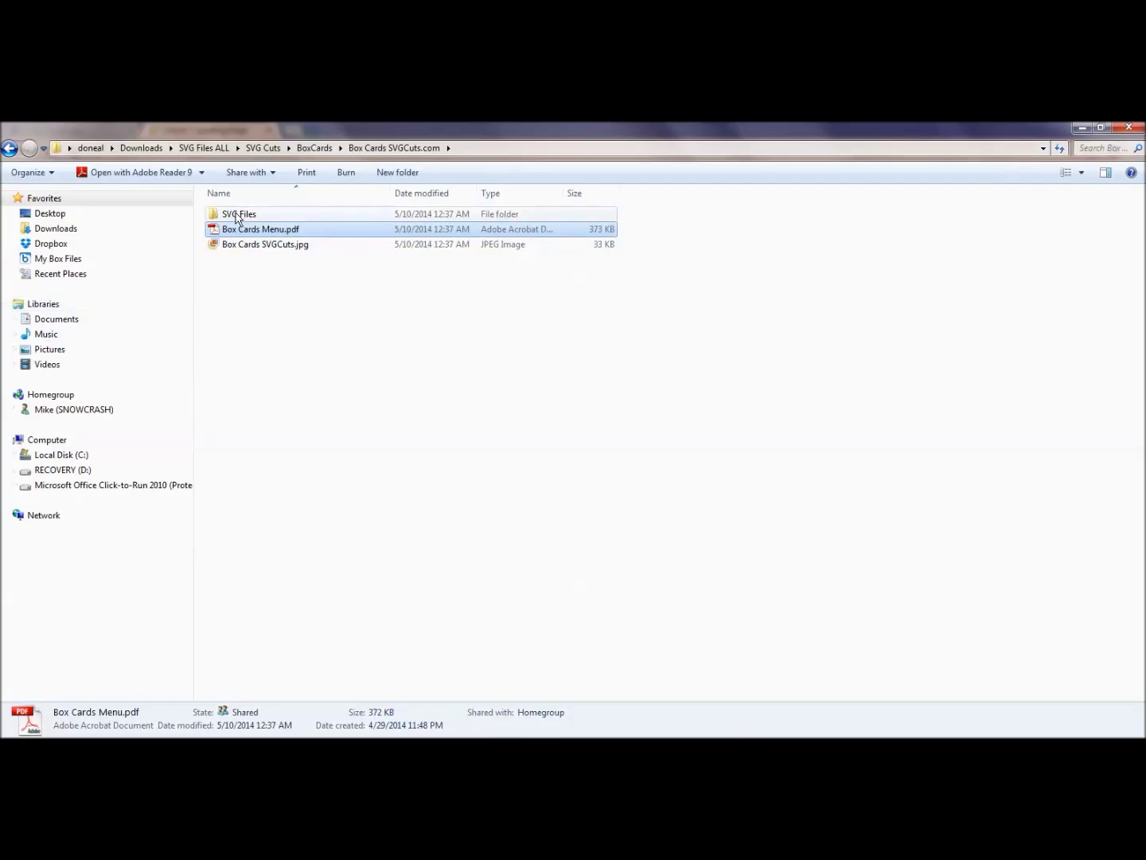
- Open the Floral Box Card folder inside SVG Files to view its individual SVG pieces
{"action": "double_click", "coordinate": [236, 215]}
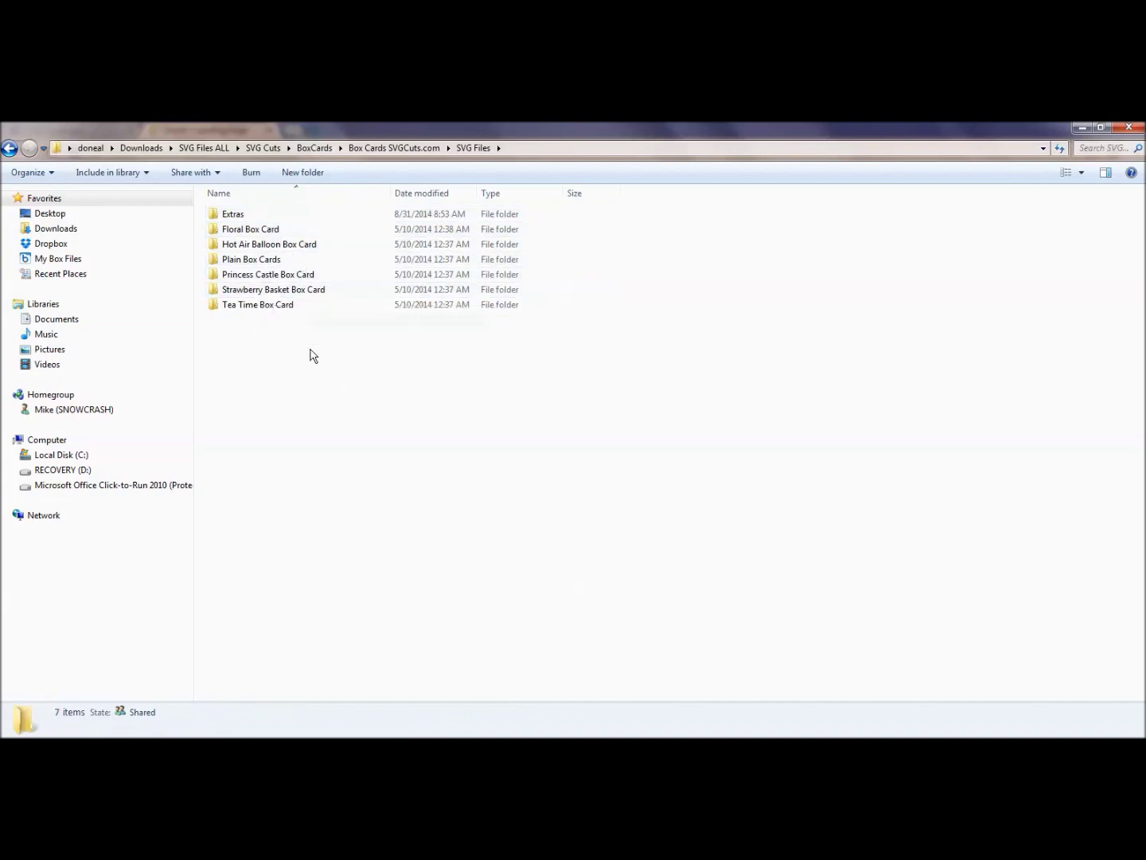
{"action": "double_click", "coordinate": [249, 229]}
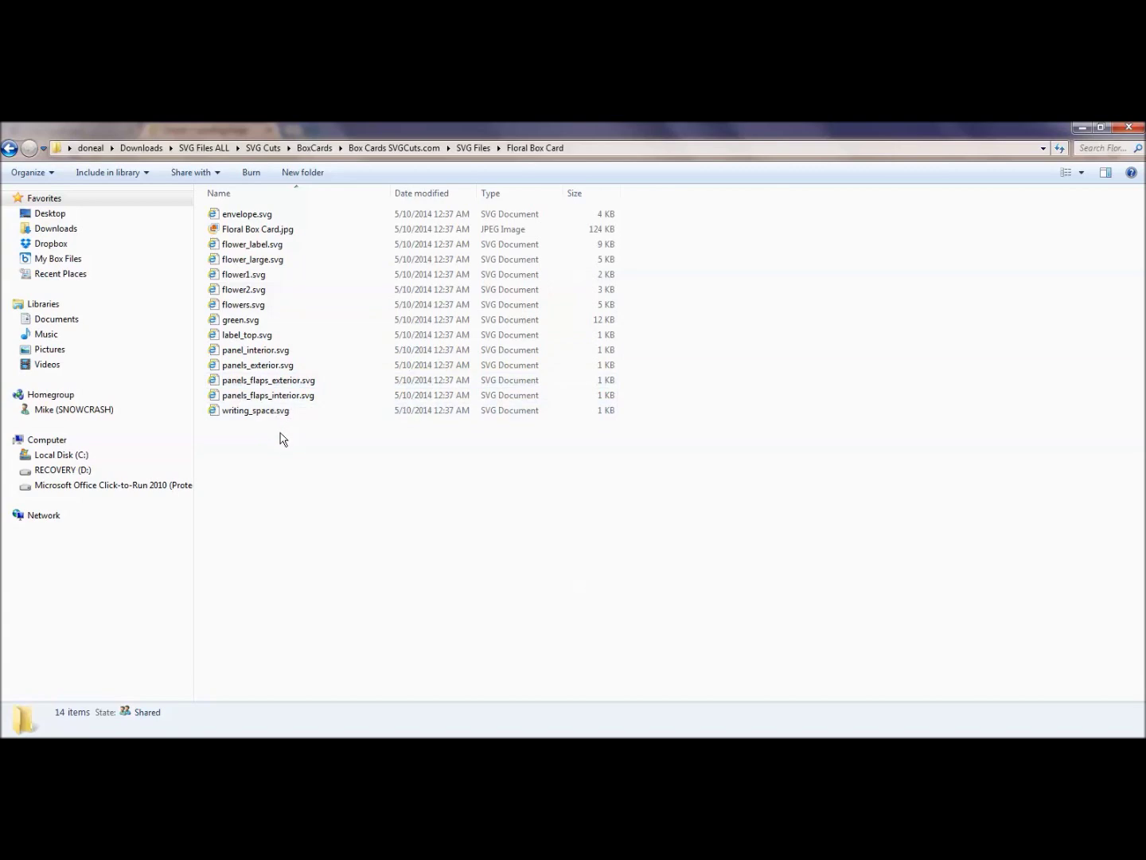
- Switch to Cricut Design Space, create a new blank project and open the image upload window
{"action": "left_click", "coordinate": [1080, 128]}
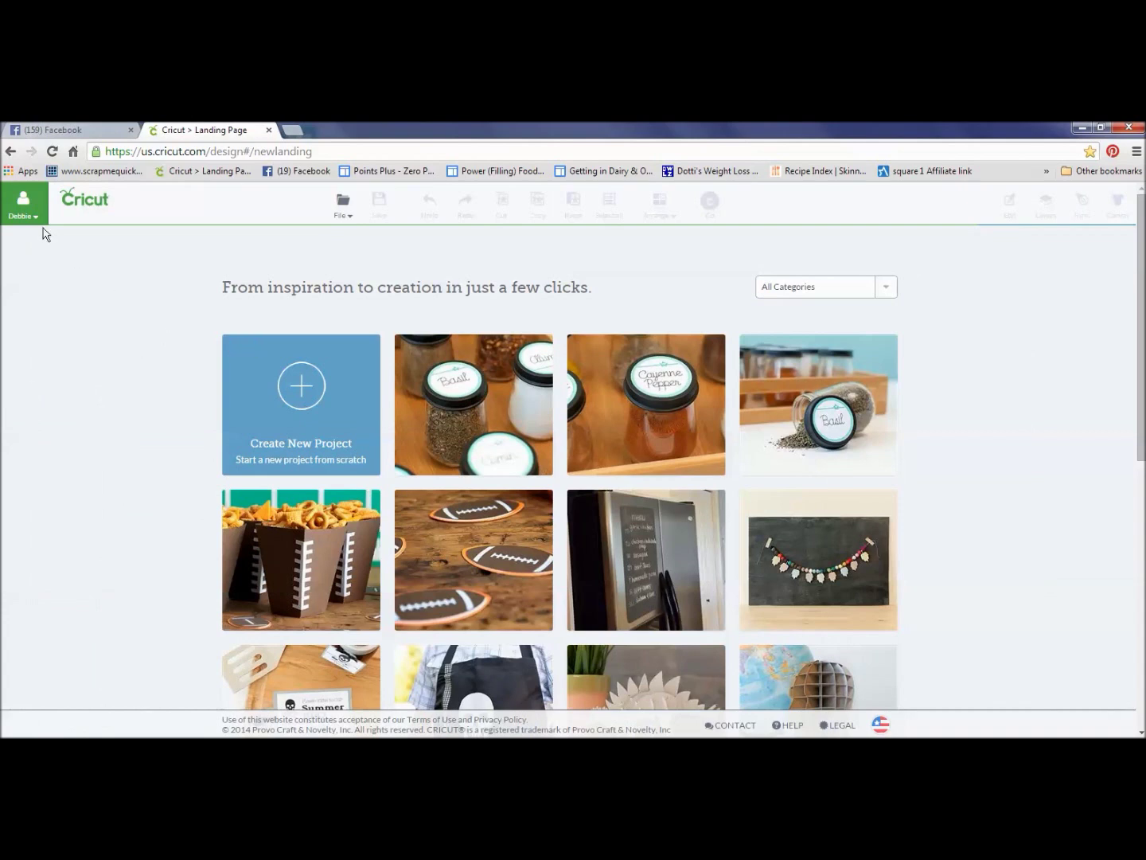
{"action": "left_click", "coordinate": [304, 402]}
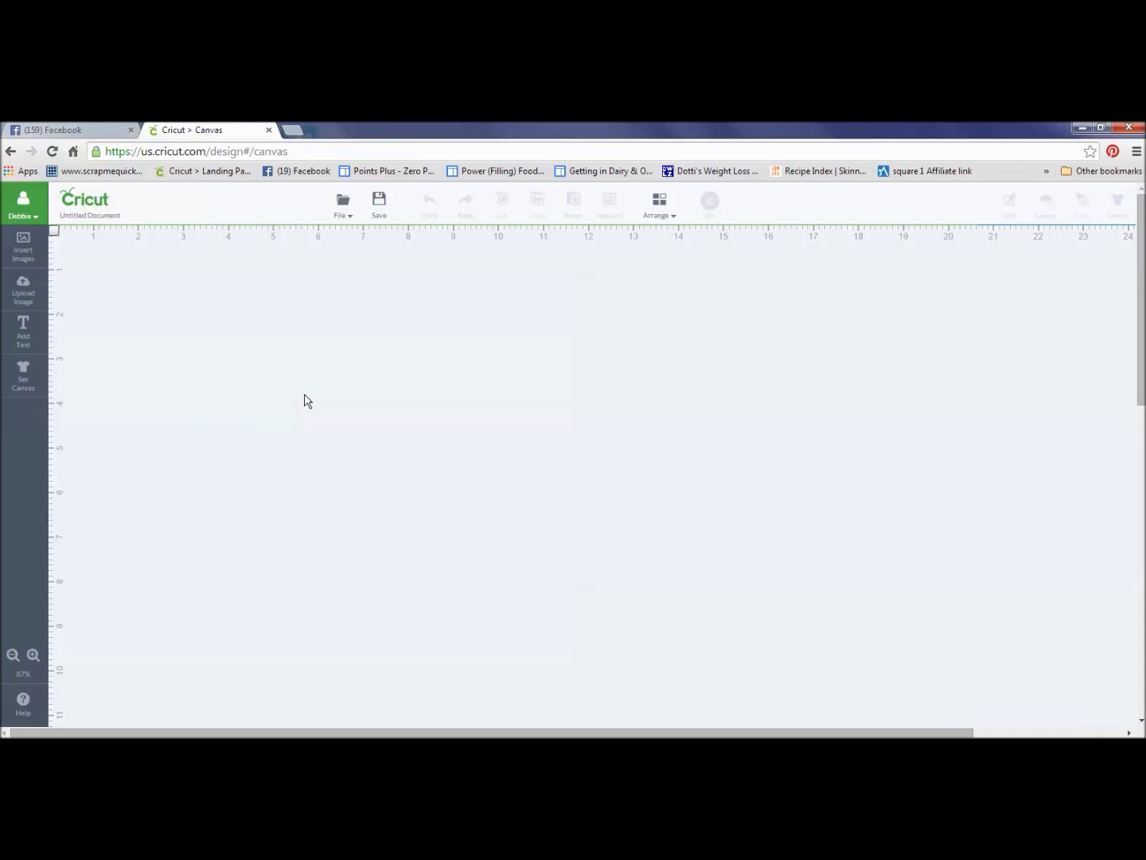
{"action": "left_click", "coordinate": [25, 296]}
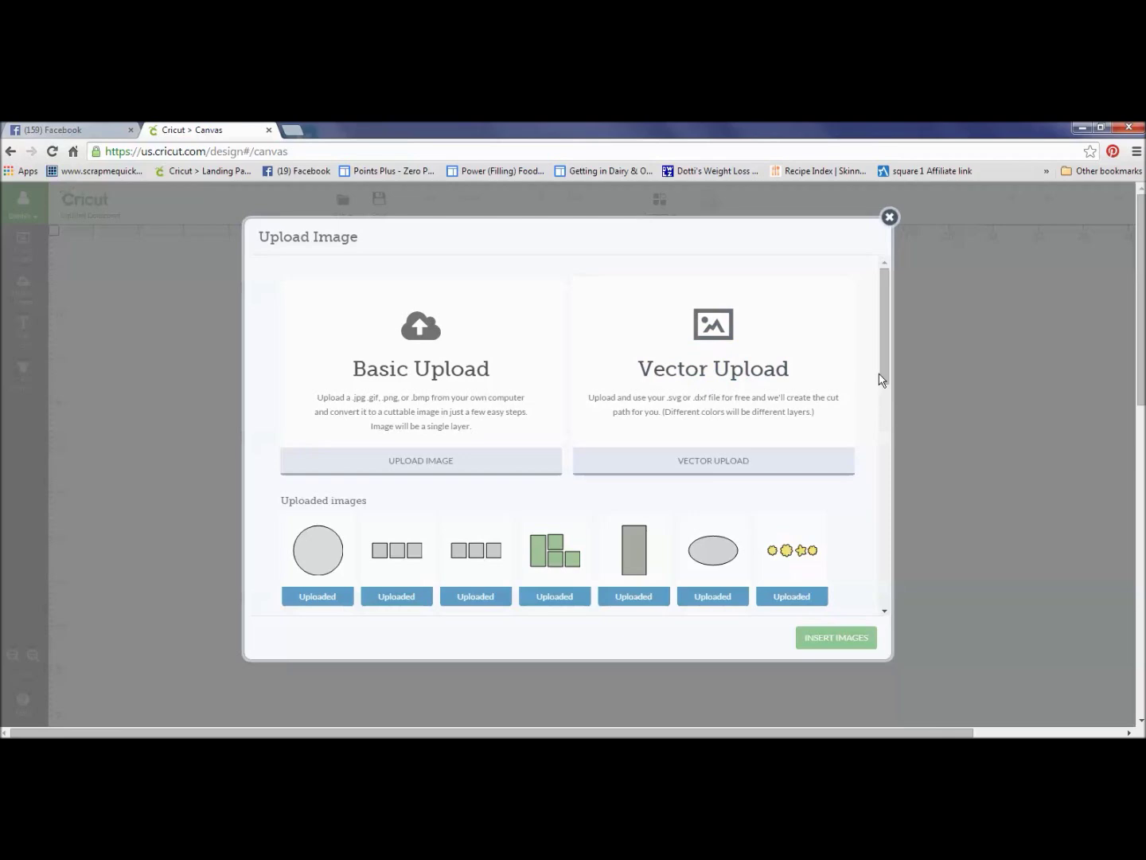
- Look through the previously uploaded images for the floral box card pieces
{"action": "left_click_drag", "start_coordinate": [885, 381], "coordinate": [864, 350]}
{"action": "scroll", "coordinate": [888, 382], "scroll_direction": "down", "scroll_amount": 1}
{"action": "scroll", "coordinate": [889, 395], "scroll_direction": "down", "scroll_amount": 1}
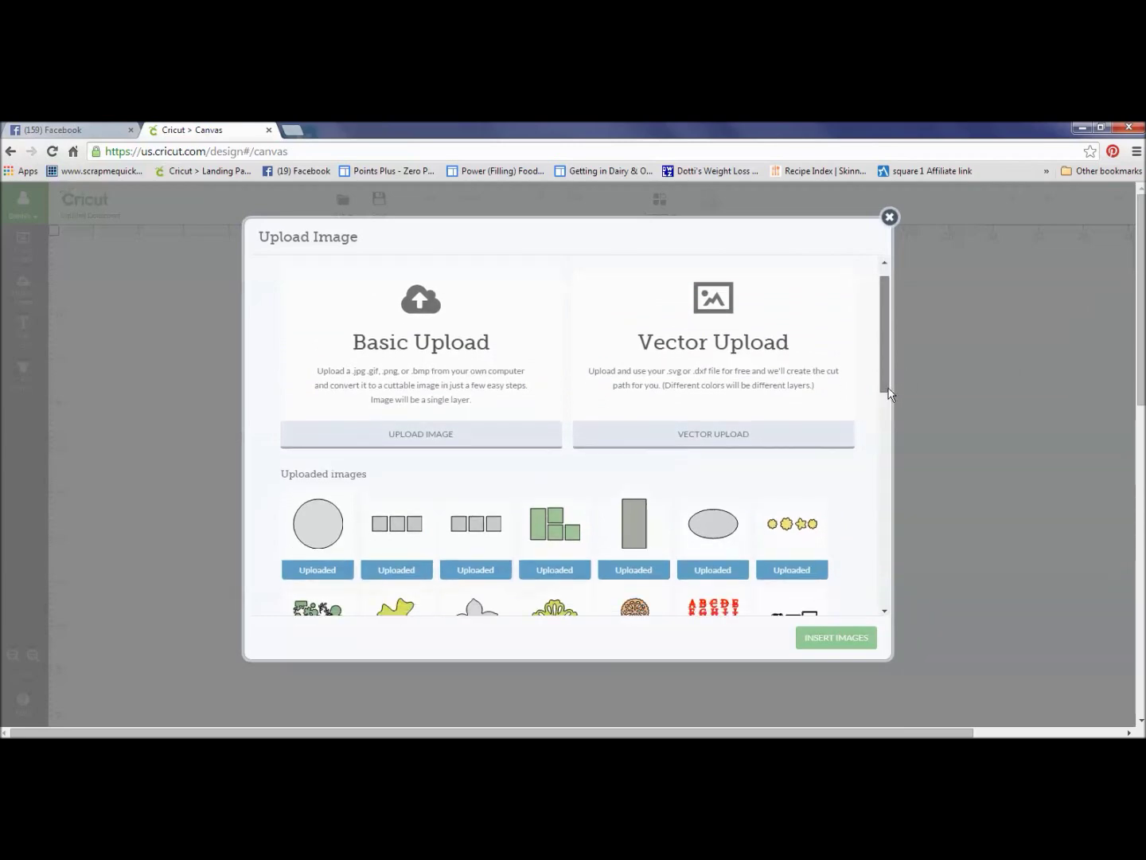
{"action": "scroll", "coordinate": [889, 389], "scroll_direction": "down", "scroll_amount": 3}
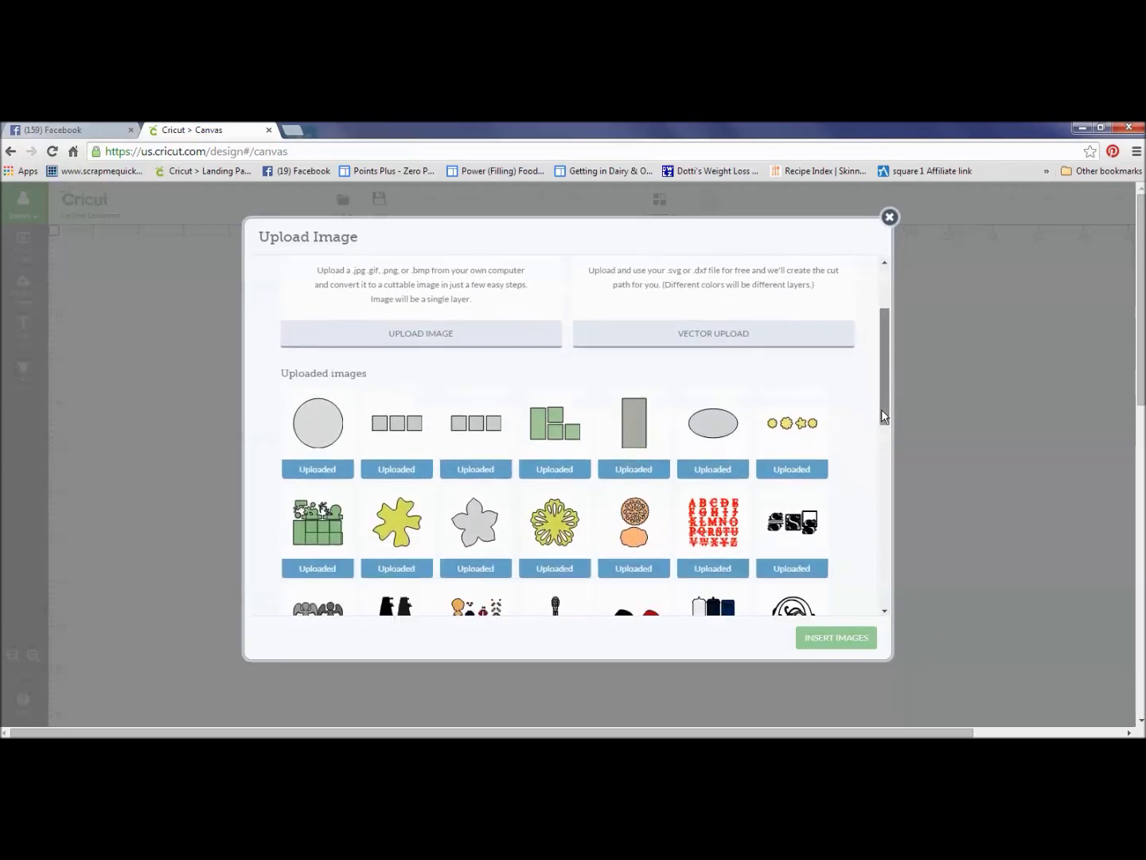
{"action": "left_click", "coordinate": [403, 418]}
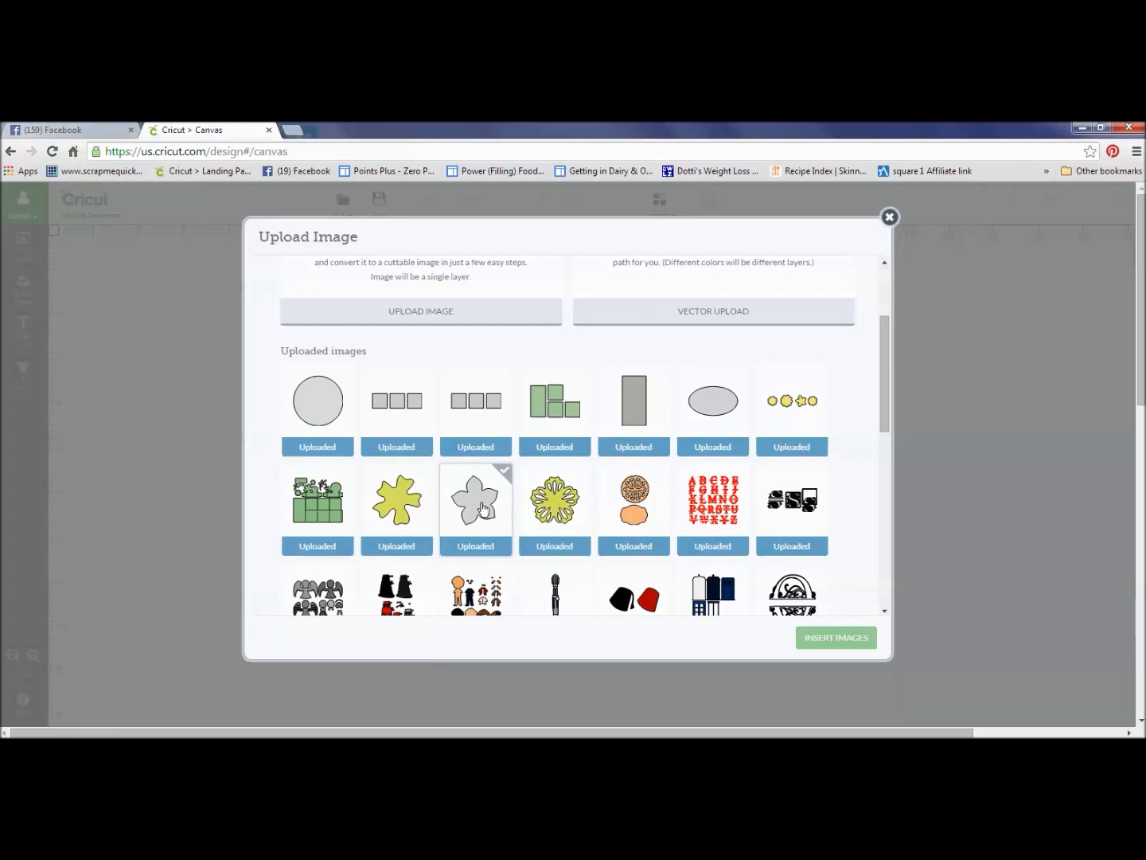
{"action": "mouse_move", "coordinate": [642, 508]}
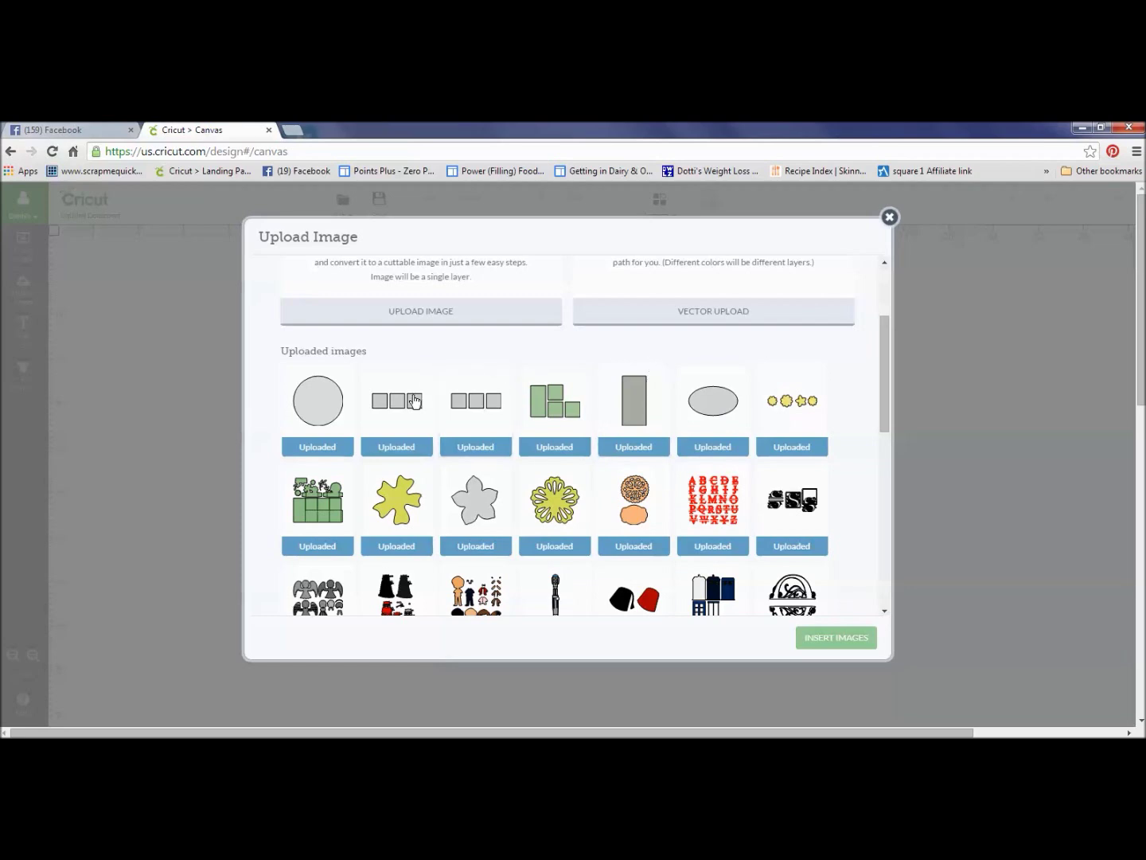
{"action": "mouse_move", "coordinate": [413, 407]}
{"action": "left_click_drag", "start_coordinate": [881, 369], "coordinate": [880, 302]}
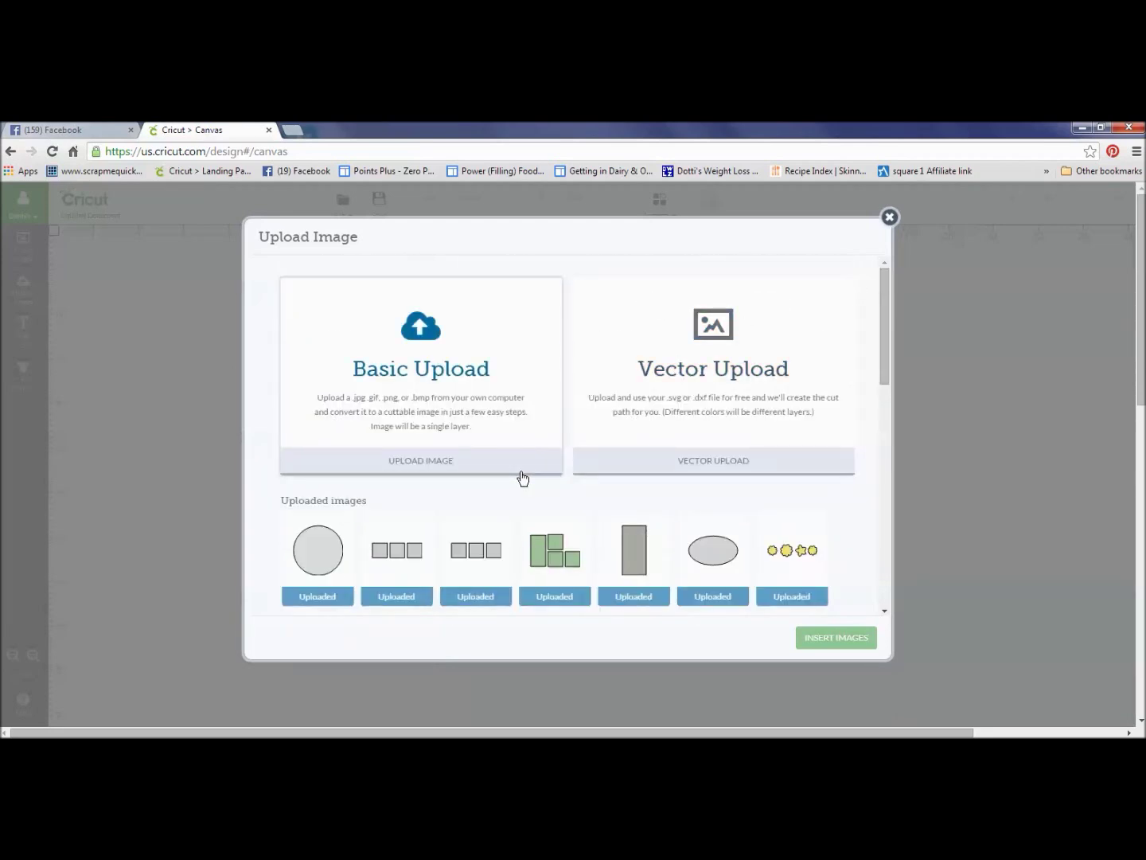
- Start a vector upload and browse to the BoxCards folder inside Downloads, SVG Files ALL, SVG Cuts
{"action": "left_click", "coordinate": [711, 468]}
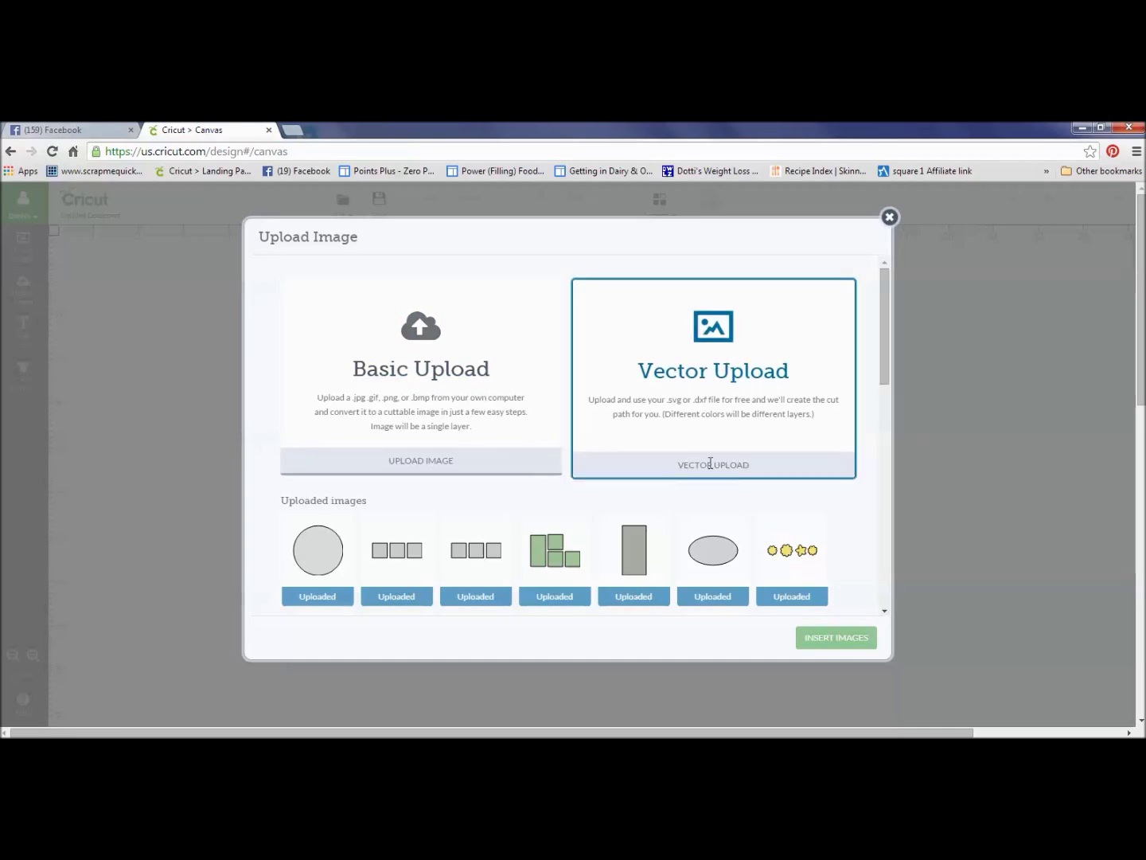
{"action": "left_click", "coordinate": [710, 464]}
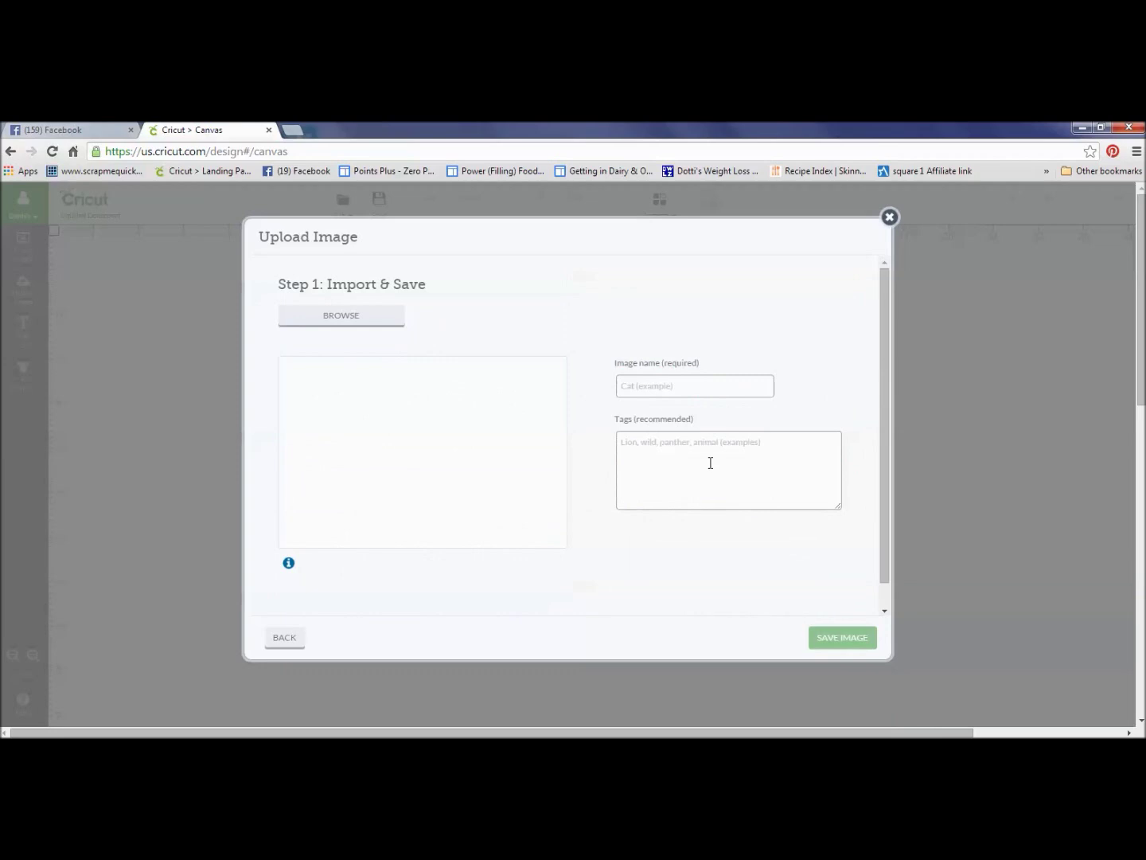
{"action": "left_click", "coordinate": [340, 317]}
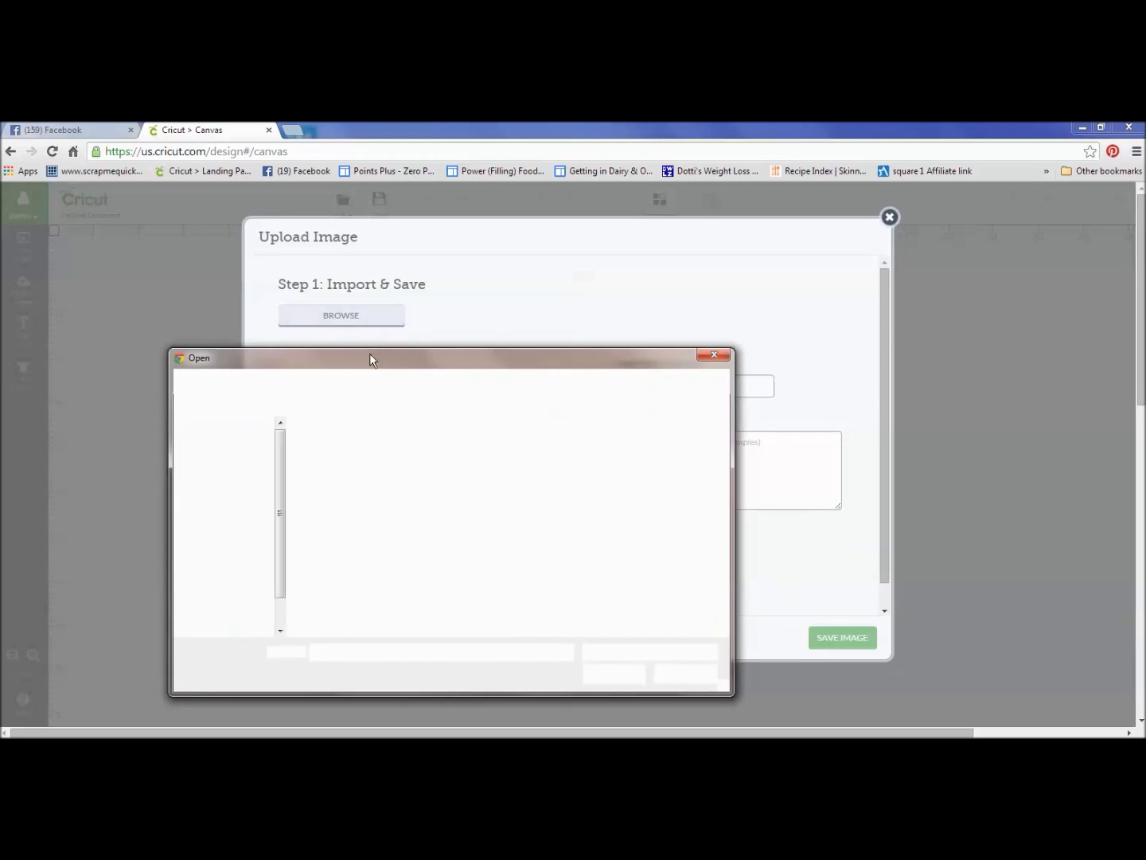
{"action": "left_click_drag", "start_coordinate": [369, 353], "coordinate": [364, 305]}
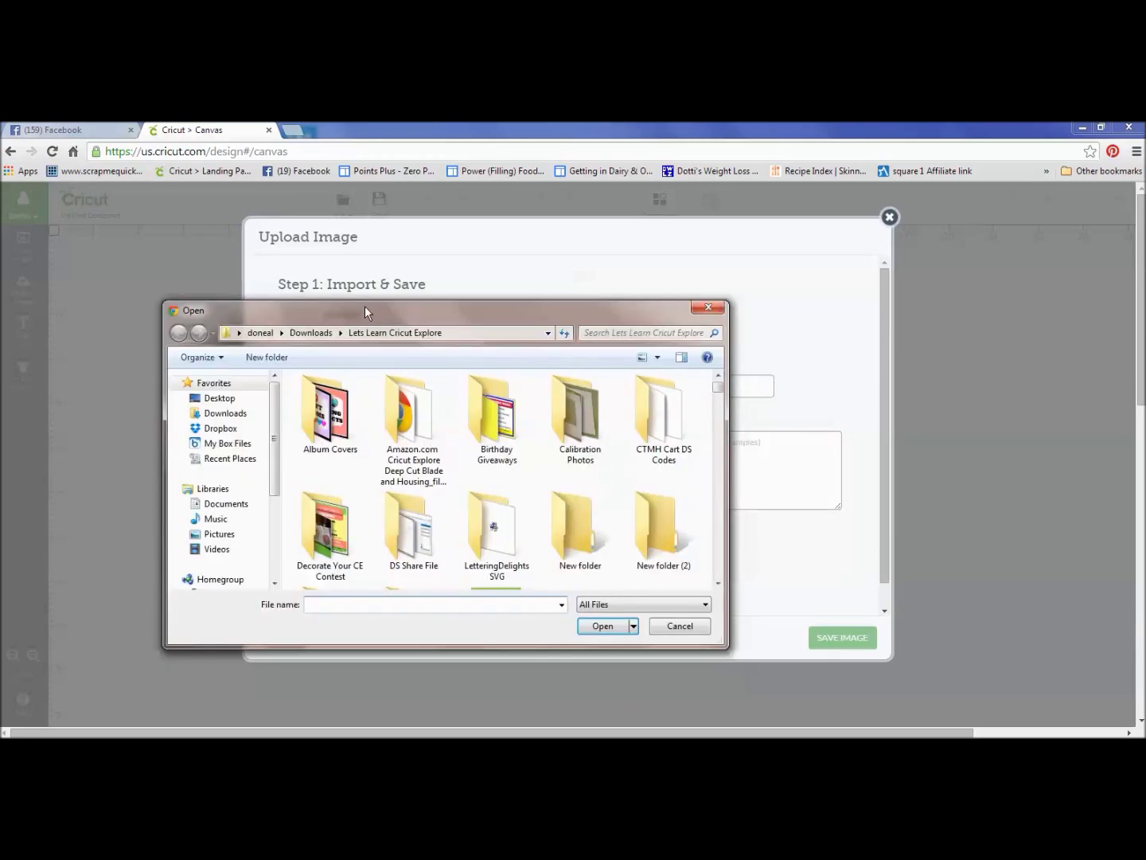
{"action": "left_click", "coordinate": [311, 333]}
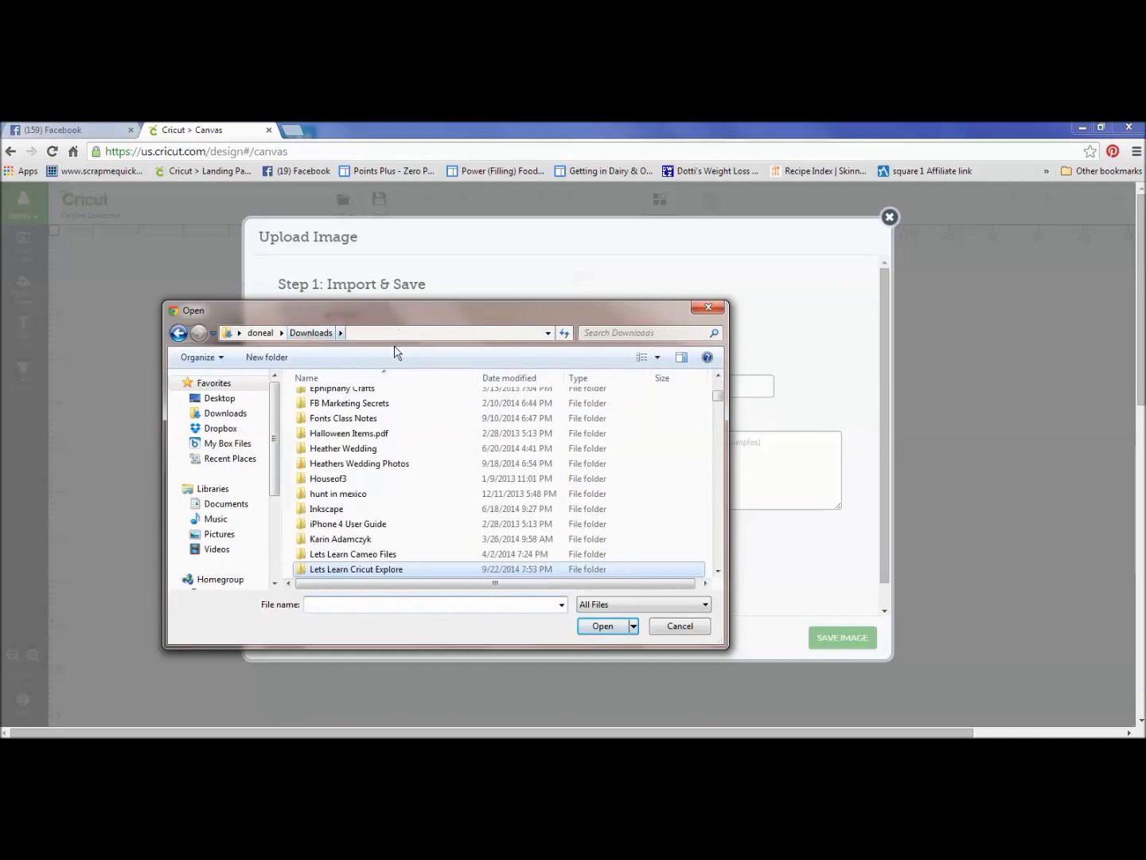
{"action": "mouse_move", "coordinate": [718, 400]}
{"action": "left_mouse_down"}
{"action": "mouse_move", "coordinate": [718, 424]}
{"action": "mouse_move", "coordinate": [691, 430]}
{"action": "left_mouse_up"}
{"action": "double_click", "coordinate": [341, 477]}
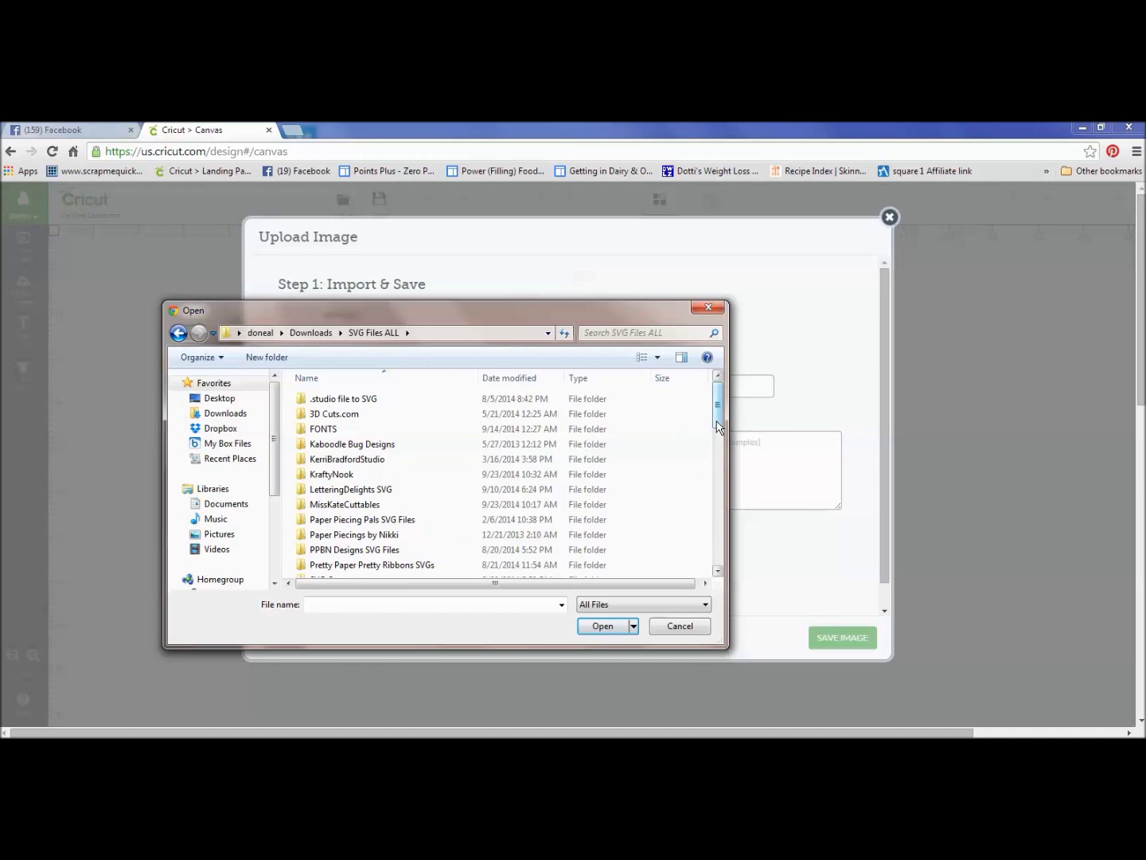
{"action": "scroll", "coordinate": [557, 398], "scroll_direction": "down", "scroll_amount": 3}
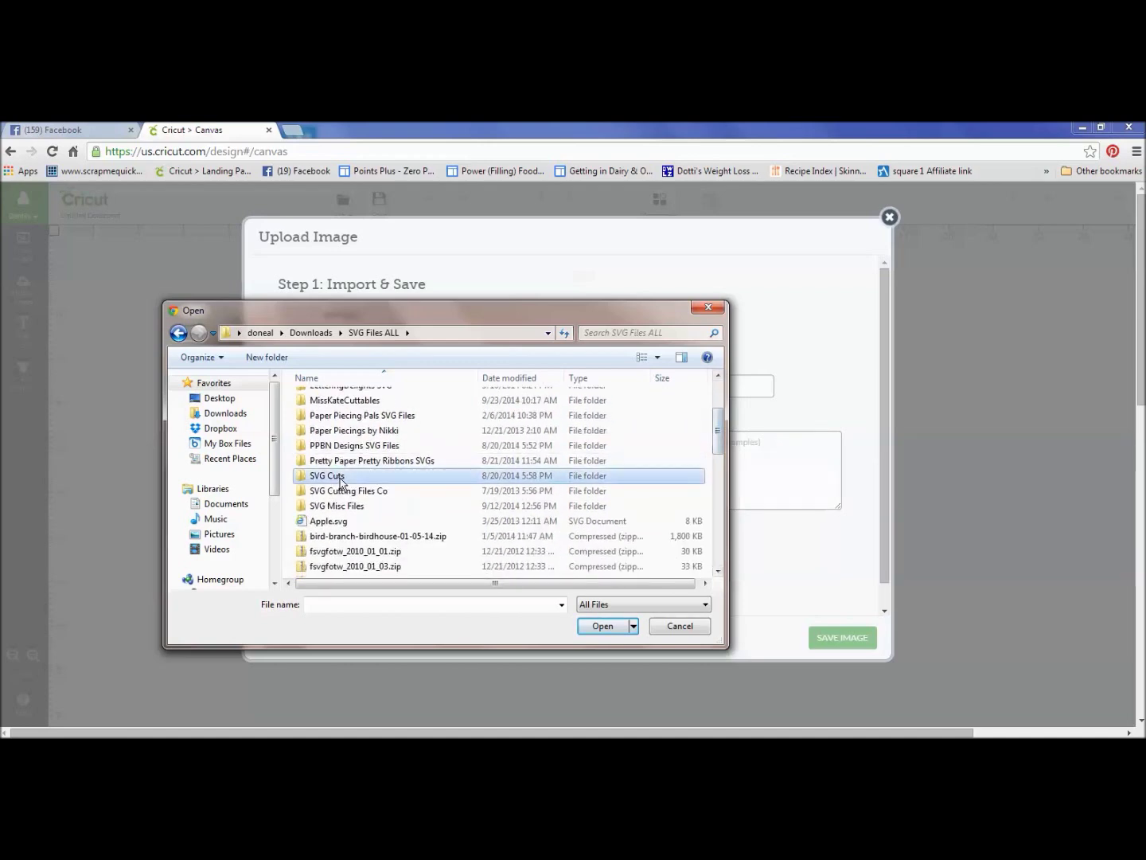
{"action": "double_click", "coordinate": [344, 477]}
{"action": "double_click", "coordinate": [328, 415]}
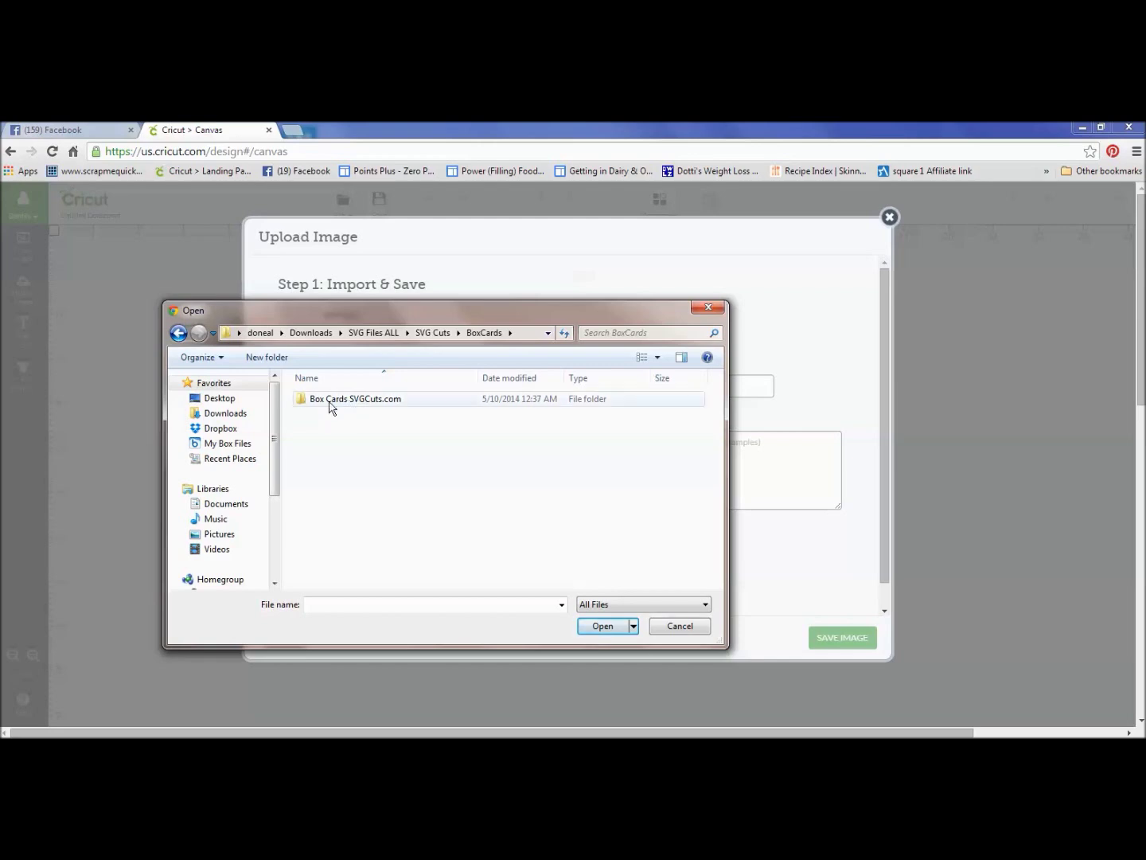
- Browse through Box Cards SVGCuts.com and SVG Files to the Floral Box Card folder, and load panels_flaps_interior.svg
{"action": "left_click_drag", "start_coordinate": [410, 313], "coordinate": [412, 264]}
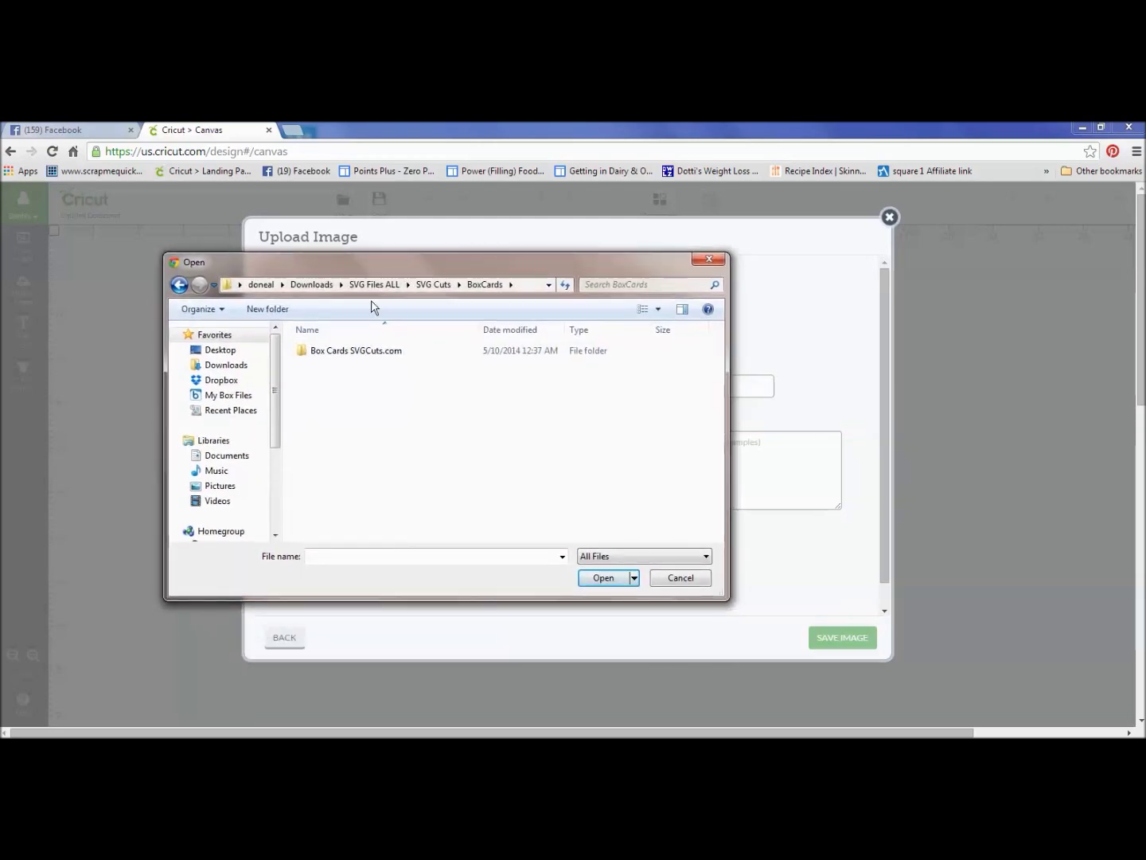
{"action": "double_click", "coordinate": [340, 351]}
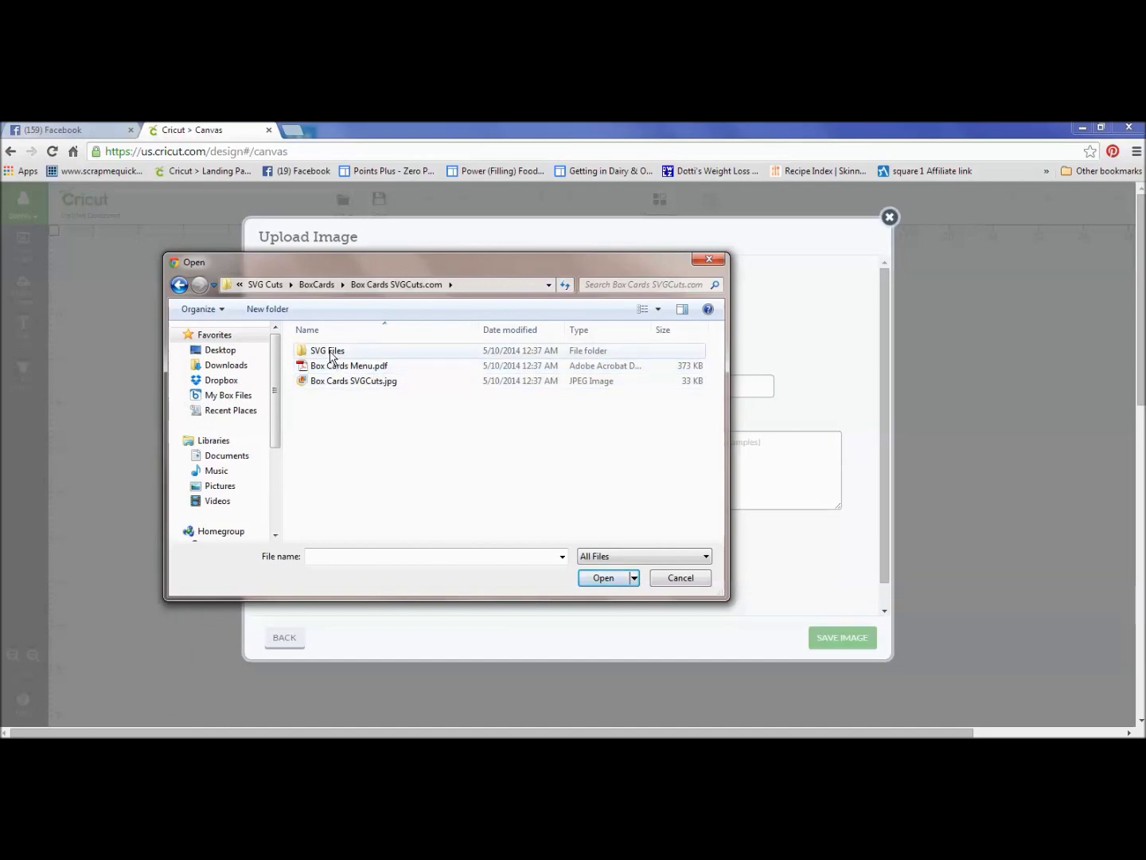
{"action": "left_click", "coordinate": [332, 354]}
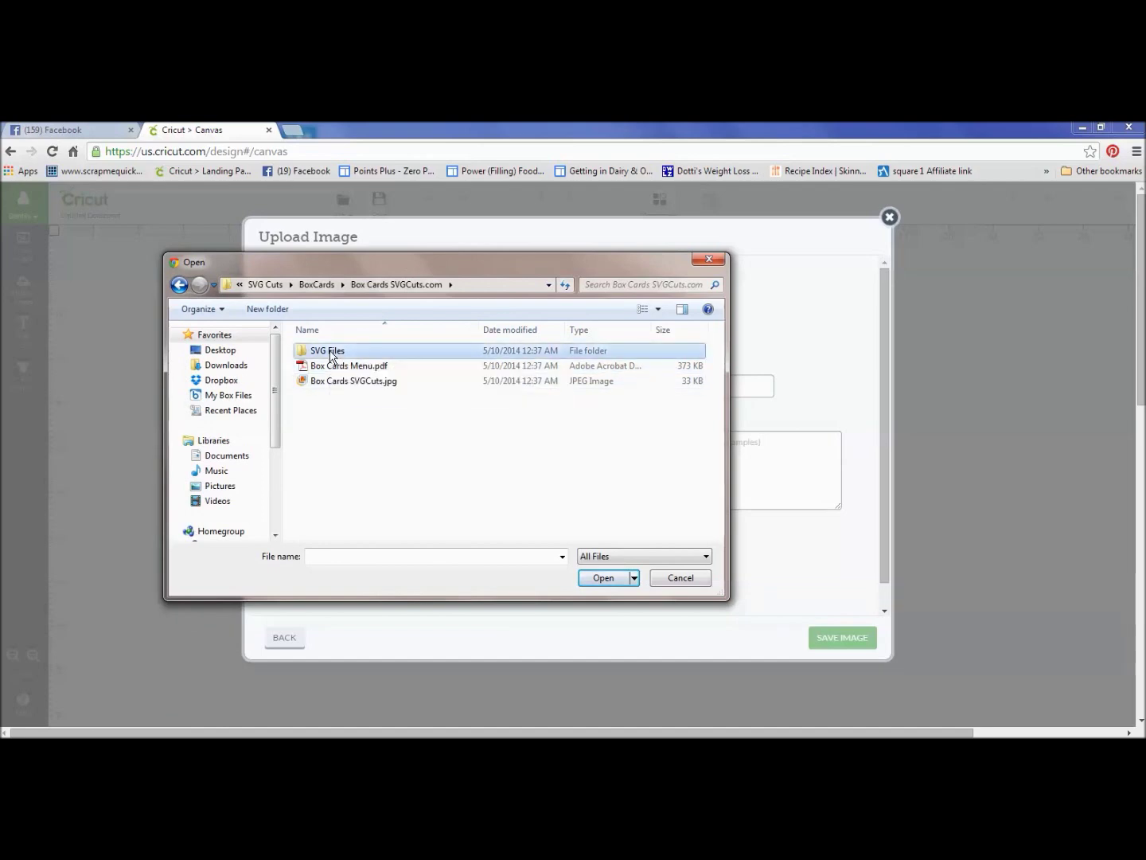
{"action": "double_click", "coordinate": [332, 355]}
{"action": "left_click", "coordinate": [334, 368]}
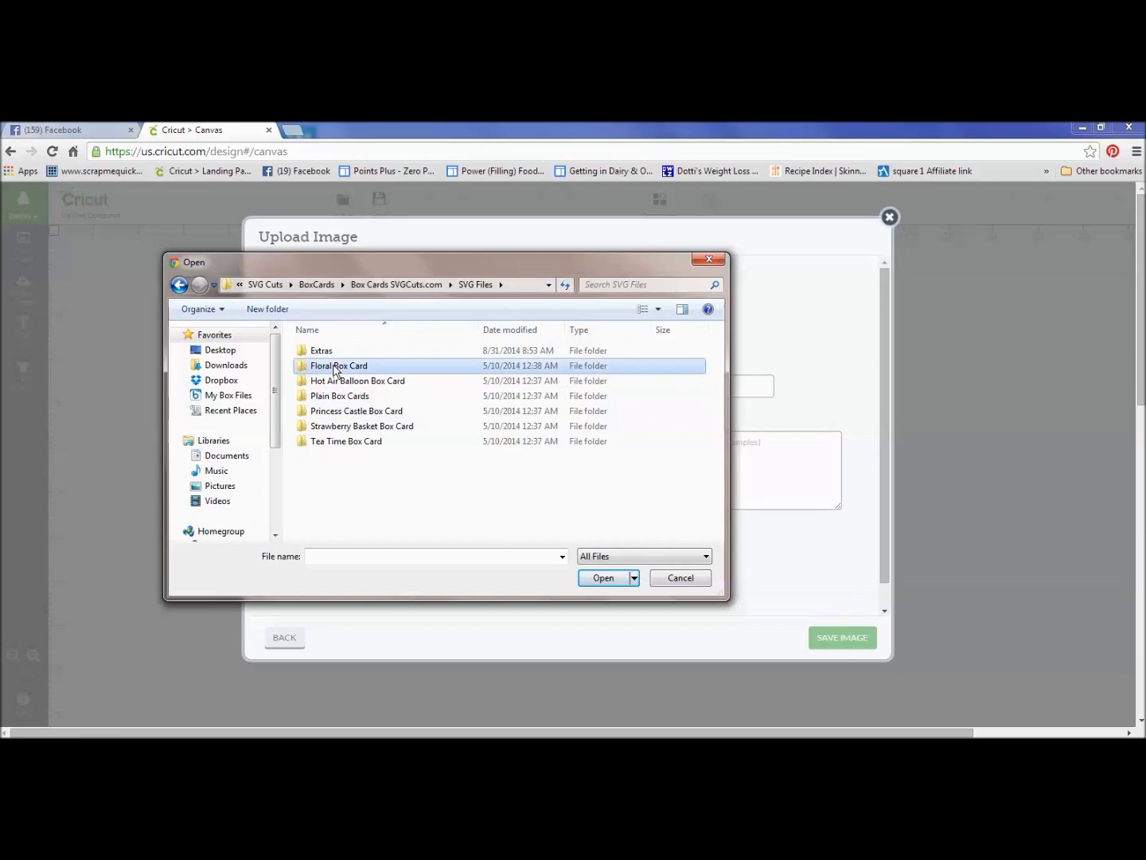
{"action": "double_click", "coordinate": [336, 367]}
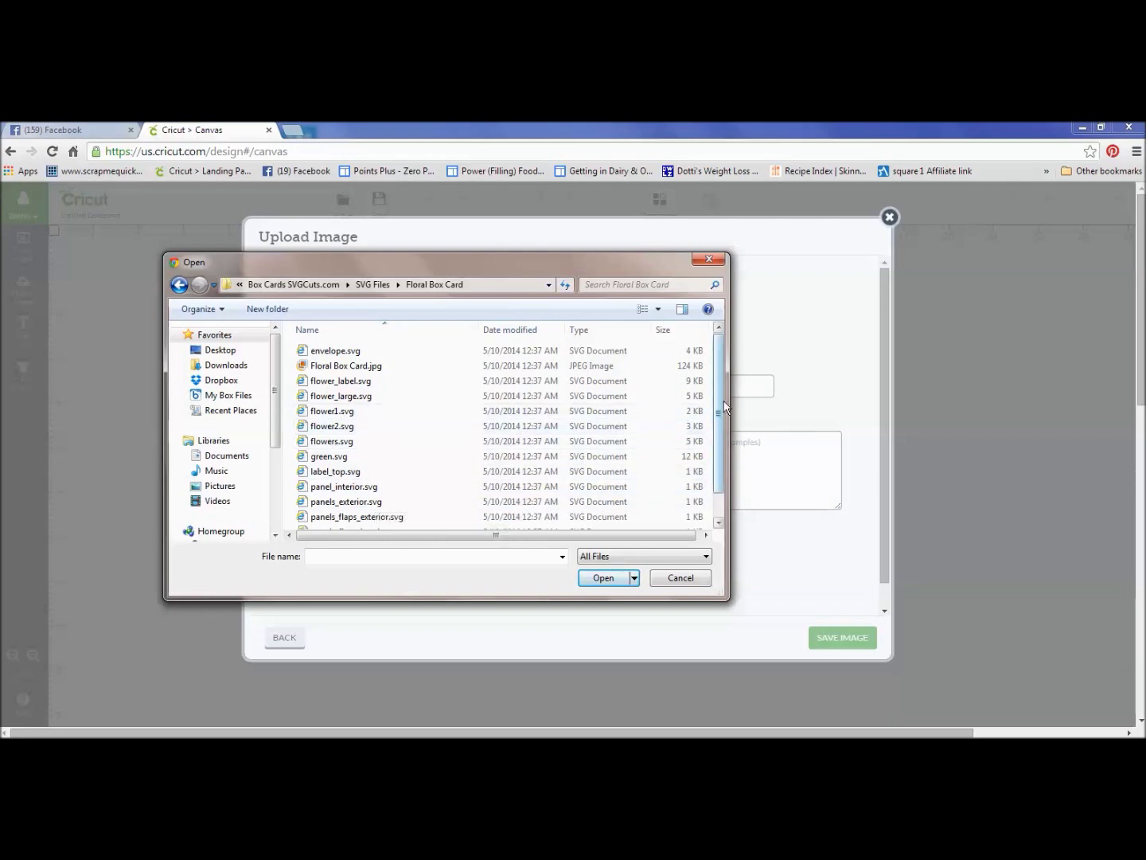
{"action": "left_click_drag", "start_coordinate": [720, 399], "coordinate": [722, 437]}
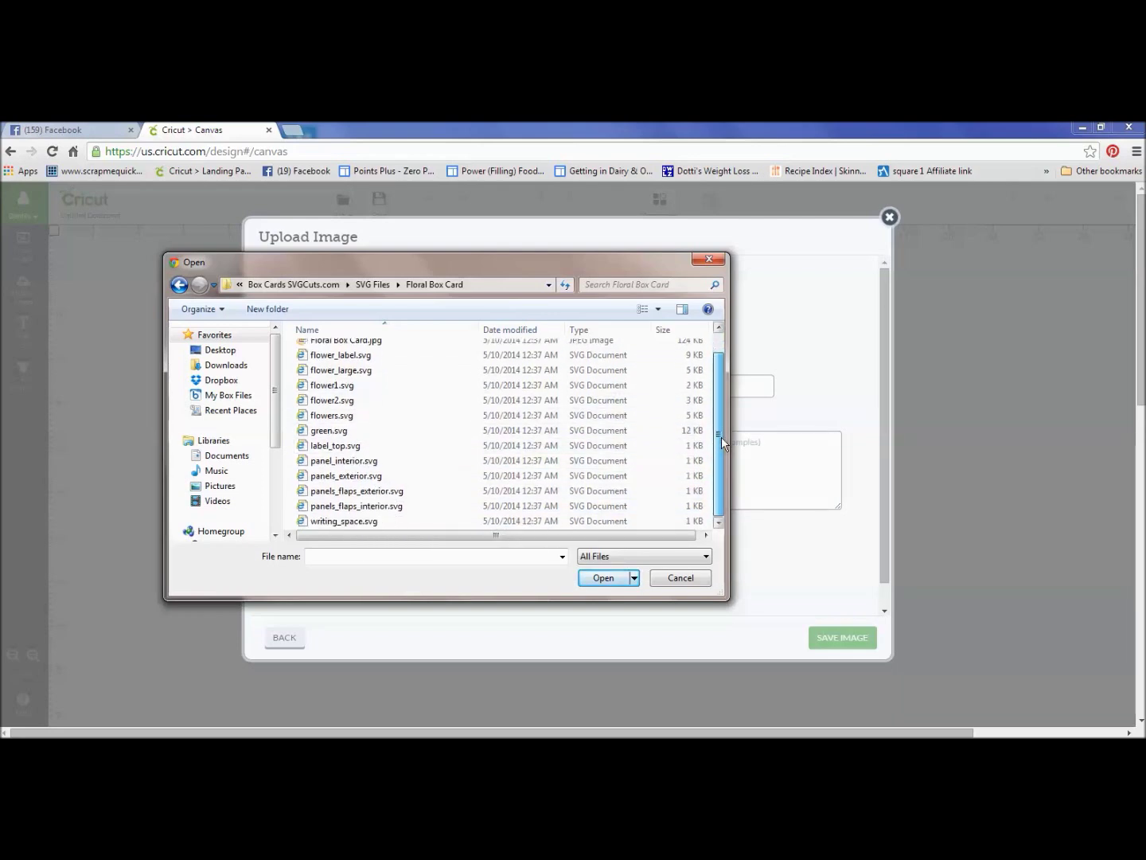
{"action": "double_click", "coordinate": [387, 507]}
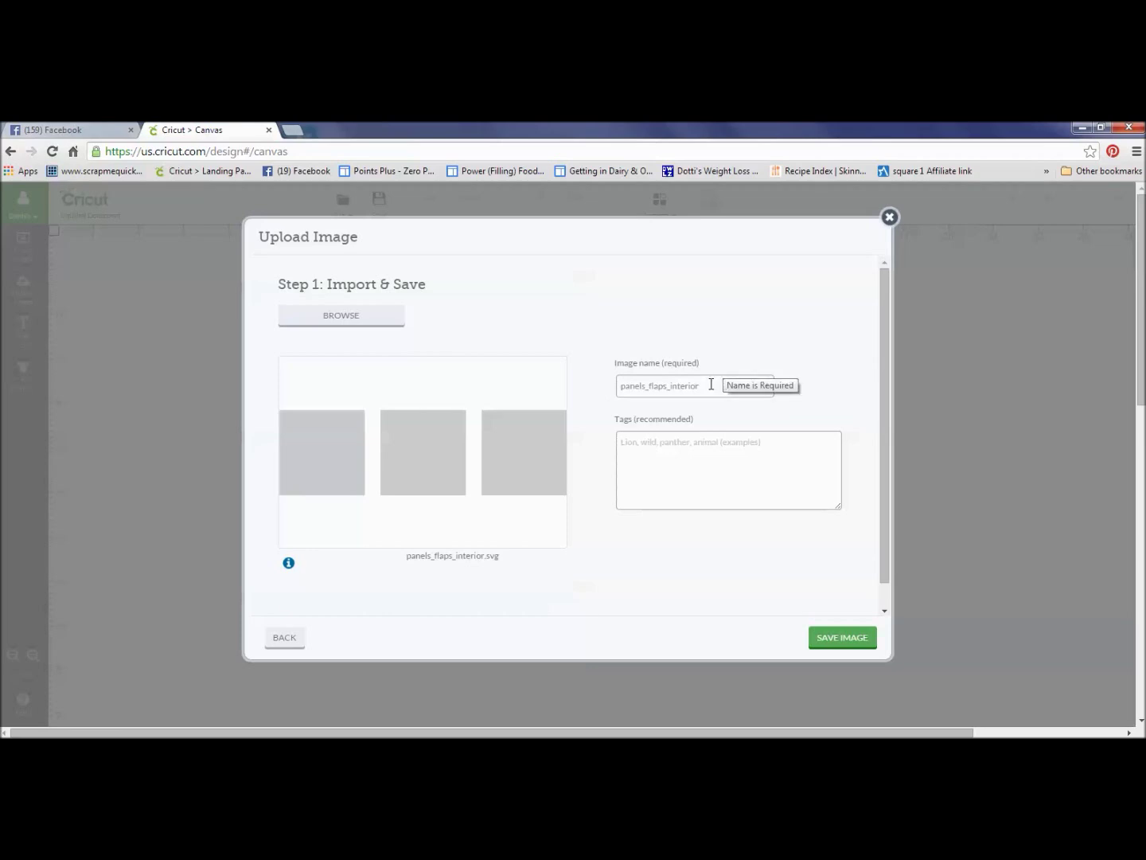
- Enter Floral Box tags for the panels_flaps_interior image and save it to the uploaded images
{"action": "left_click", "coordinate": [628, 443]}
{"action": "type", "text": "sv"}
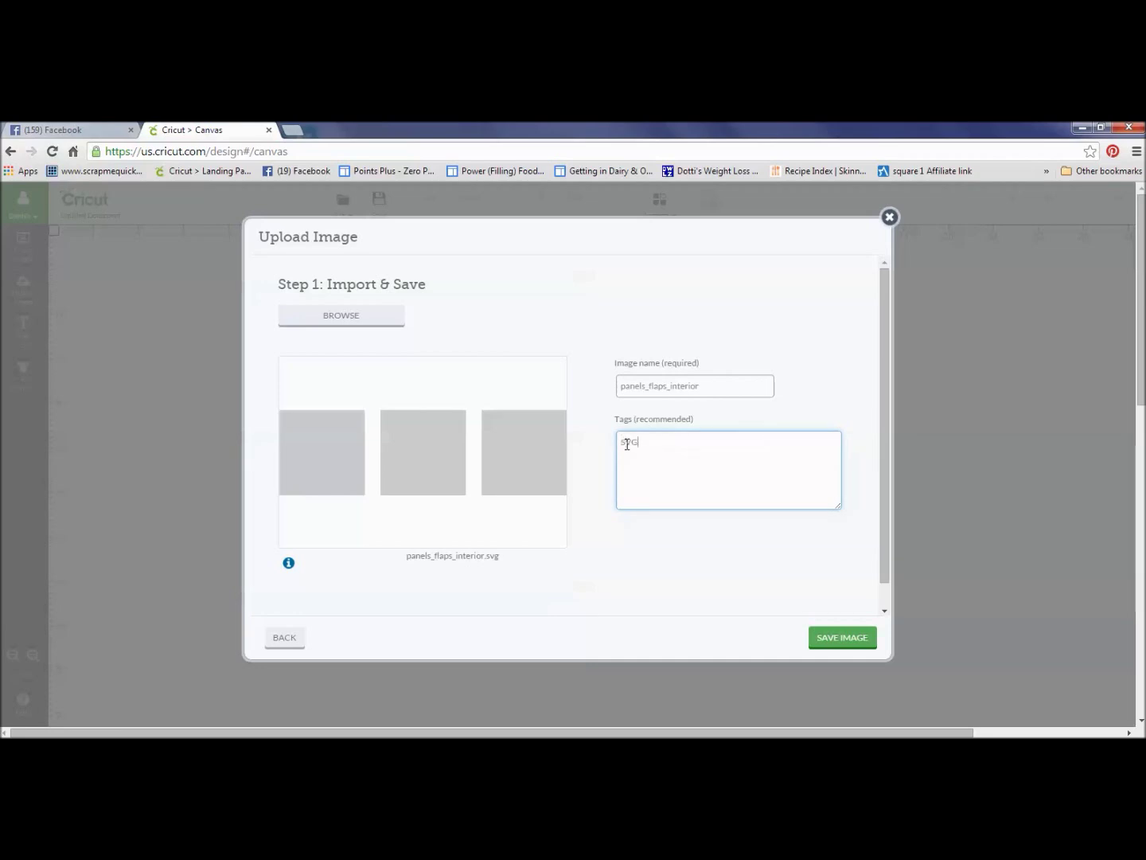
{"action": "key", "text": "BackSpace"}
{"action": "key", "text": "BackSpace"}
{"action": "type", "text": "floor"}
{"action": "key", "text": "BackSpace"}
{"action": "type", "text": "Floral Box Card by SCG  C"}
{"action": "key", "text": "BackSpace"}
{"action": "key", "text": "BackSpace"}
{"action": "key", "text": "BackSpace"}
{"action": "key", "text": "BackSpace"}
{"action": "key", "text": "BackSpace"}
{"action": "key", "text": "BackSpace"}
{"action": "key", "text": "BackSpace"}
{"action": "key", "text": "BackSpace"}
{"action": "key", "text": "BackSpace"}
{"action": "key", "text": "BackSpace"}
{"action": "key", "text": "BackSpace"}
{"action": "key", "text": "BackSpace"}
{"action": "key", "text": "BackSpace"}
{"action": "key", "text": "BackSpace"}
{"action": "left_click", "coordinate": [836, 640]}
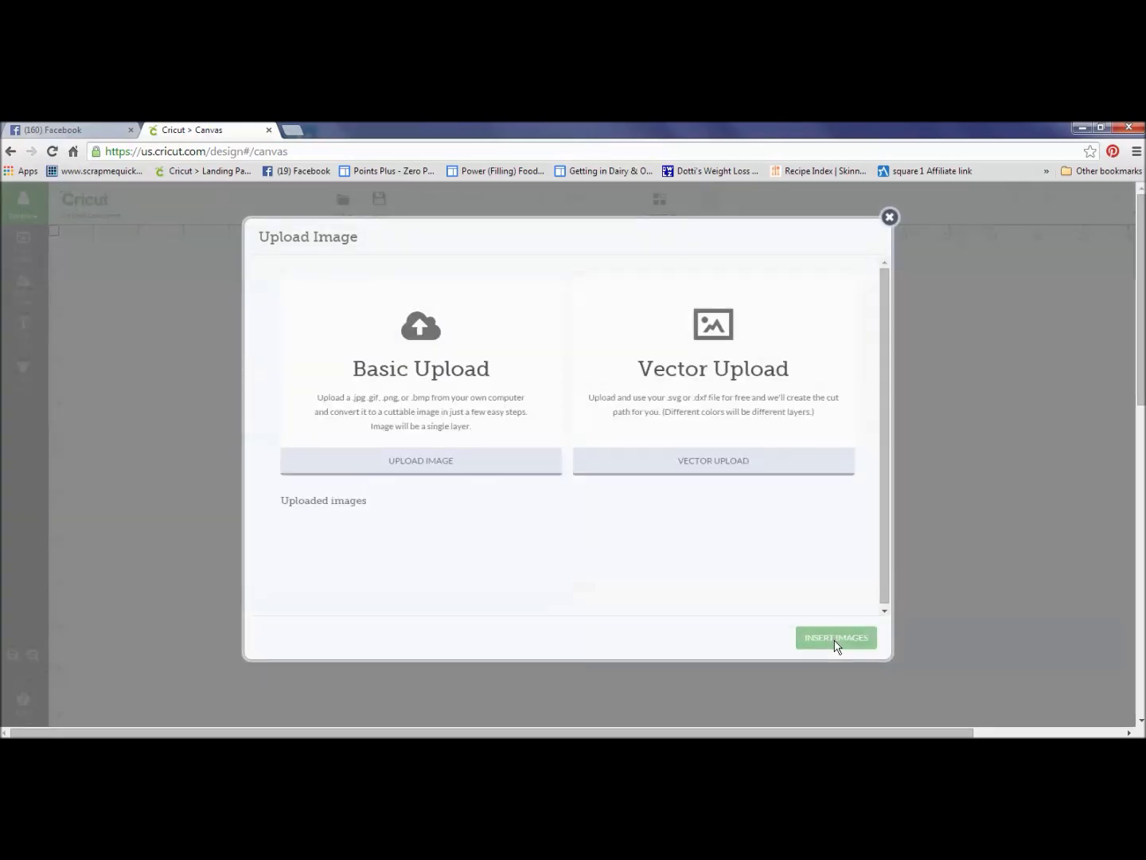
- Find the newly uploaded panels_flaps_interior image among the uploaded images and delete it
{"action": "left_click_drag", "start_coordinate": [891, 360], "coordinate": [871, 409]}
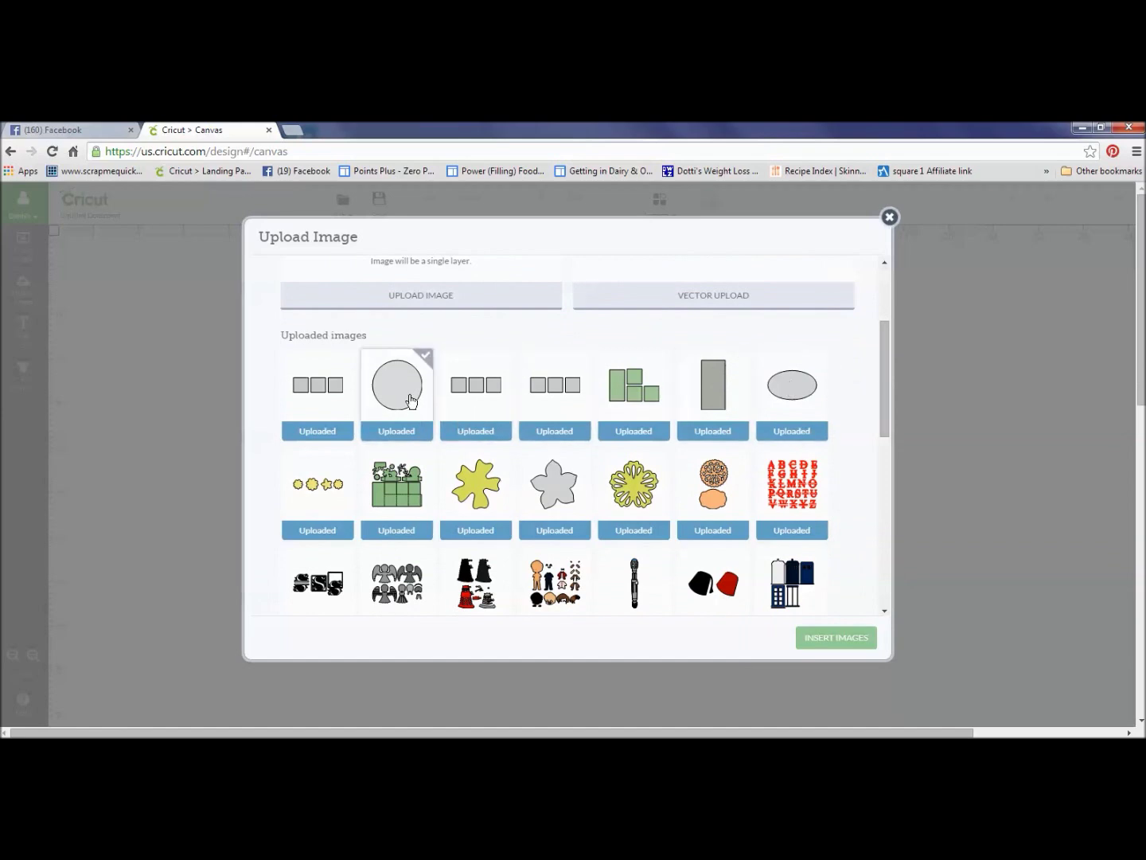
{"action": "mouse_move", "coordinate": [411, 401]}
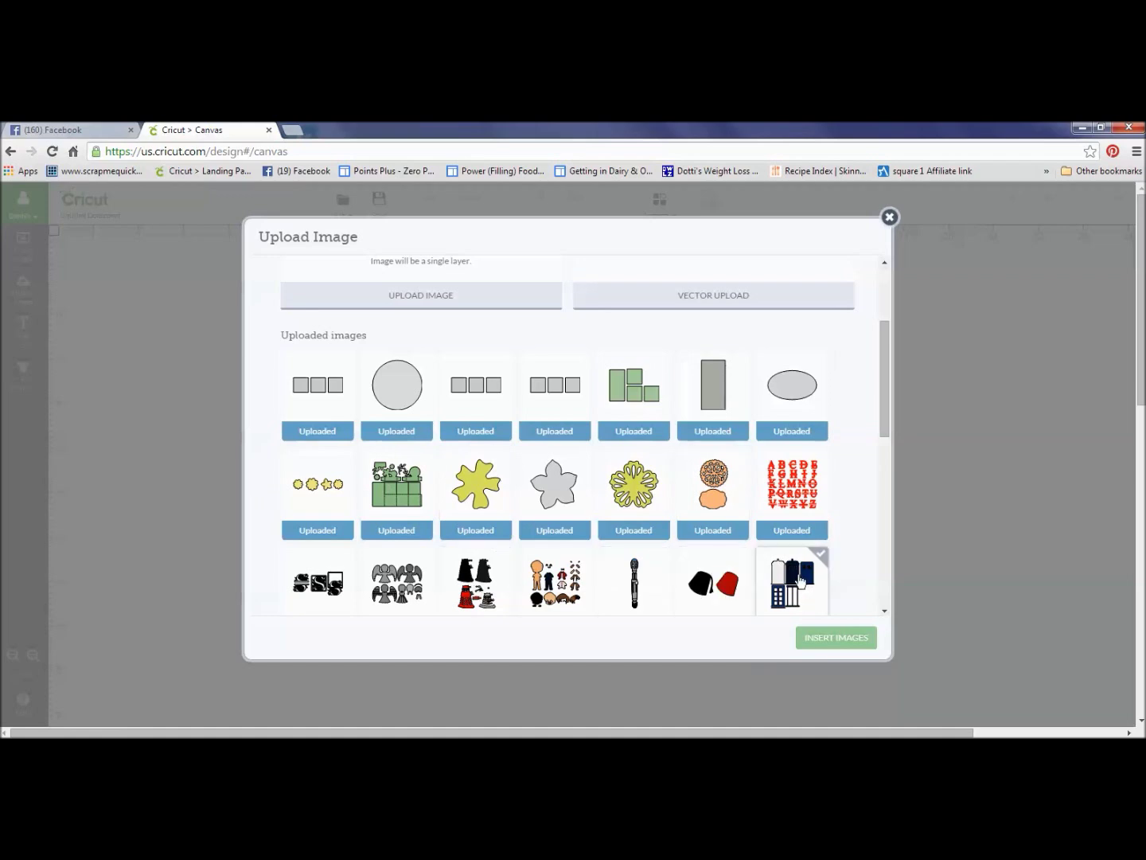
{"action": "mouse_move", "coordinate": [799, 582]}
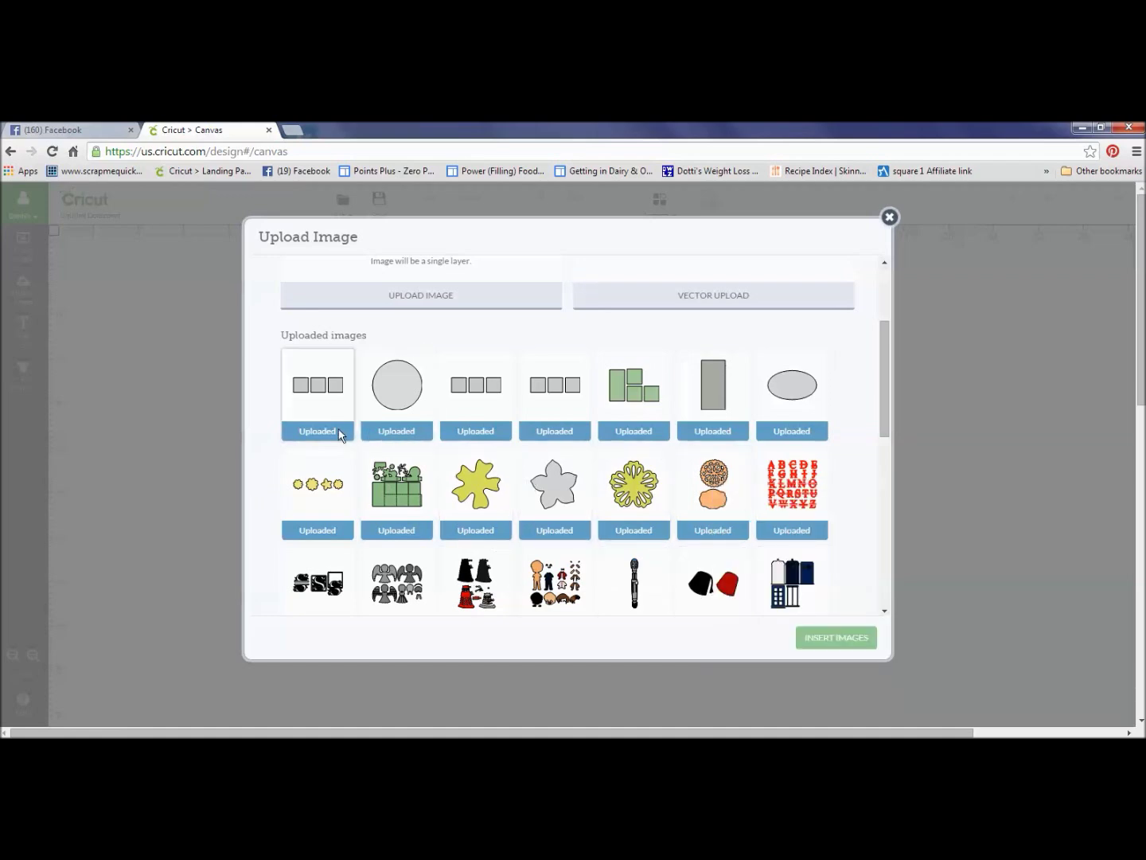
{"action": "mouse_move", "coordinate": [327, 428]}
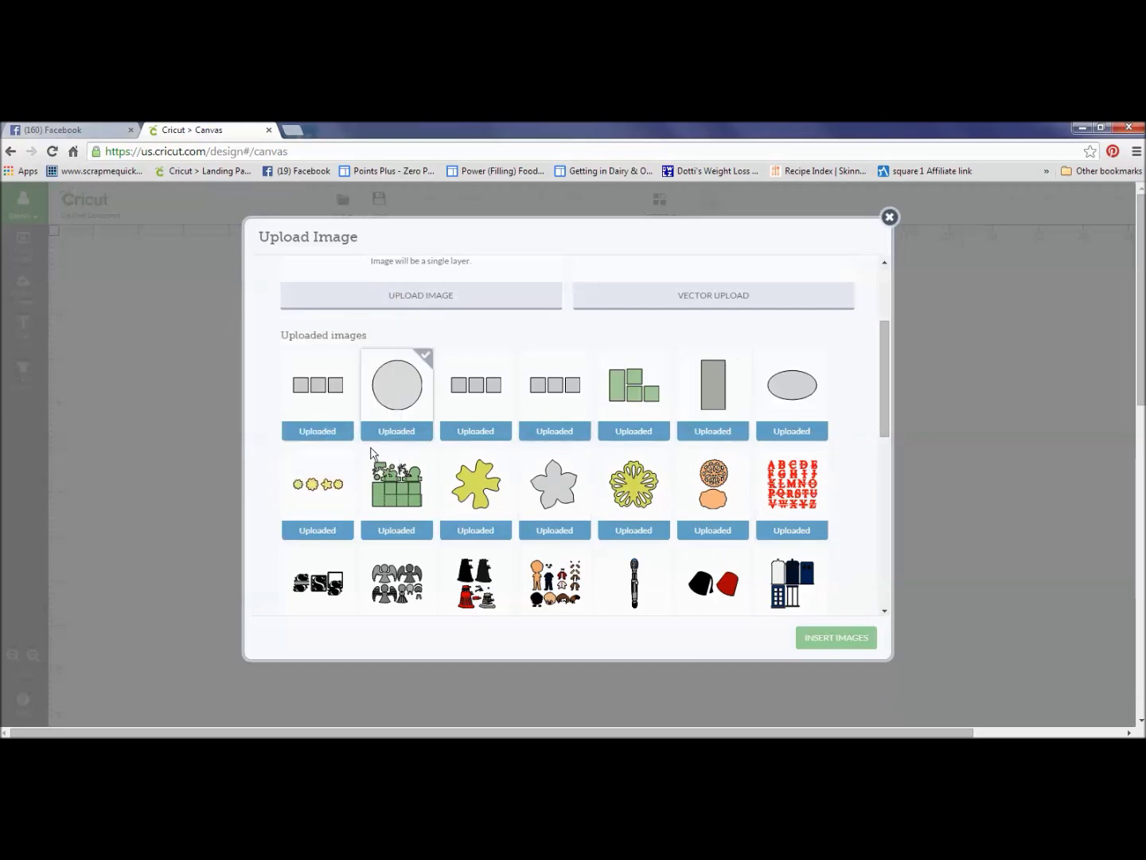
{"action": "mouse_move", "coordinate": [520, 562]}
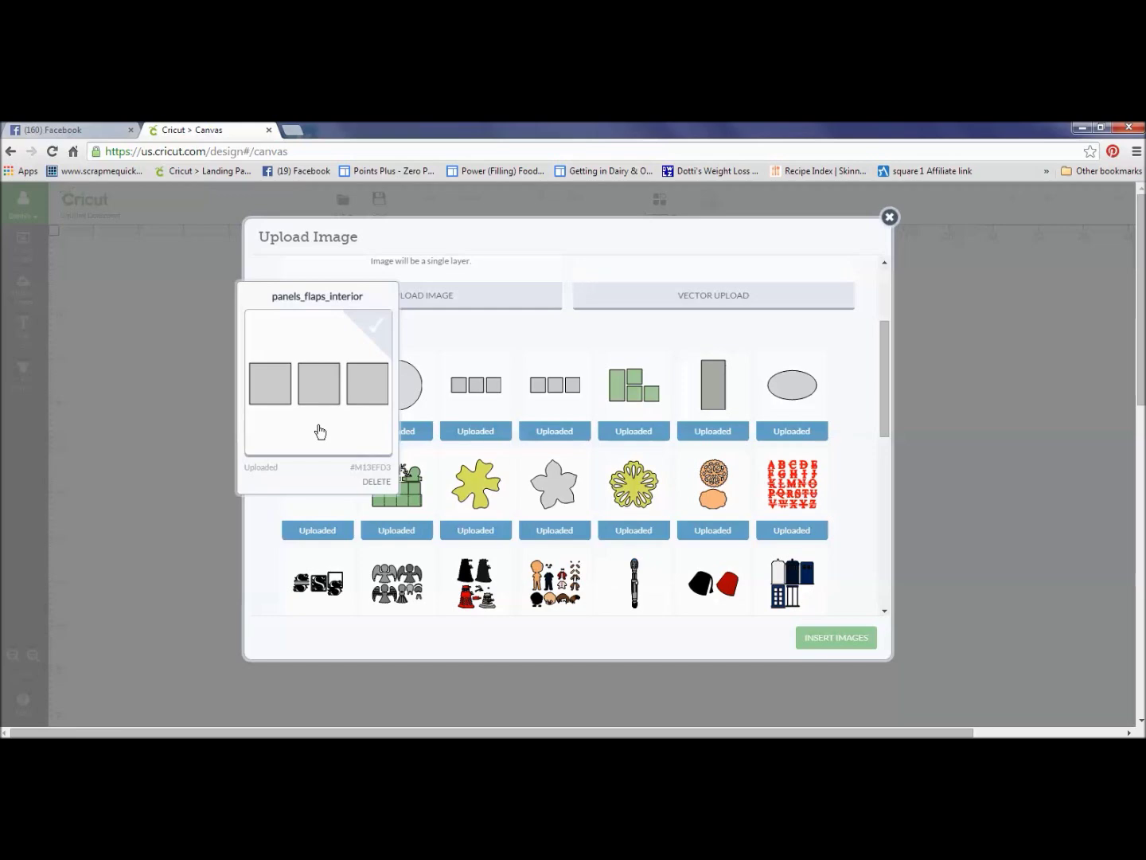
{"action": "left_click", "coordinate": [377, 483]}
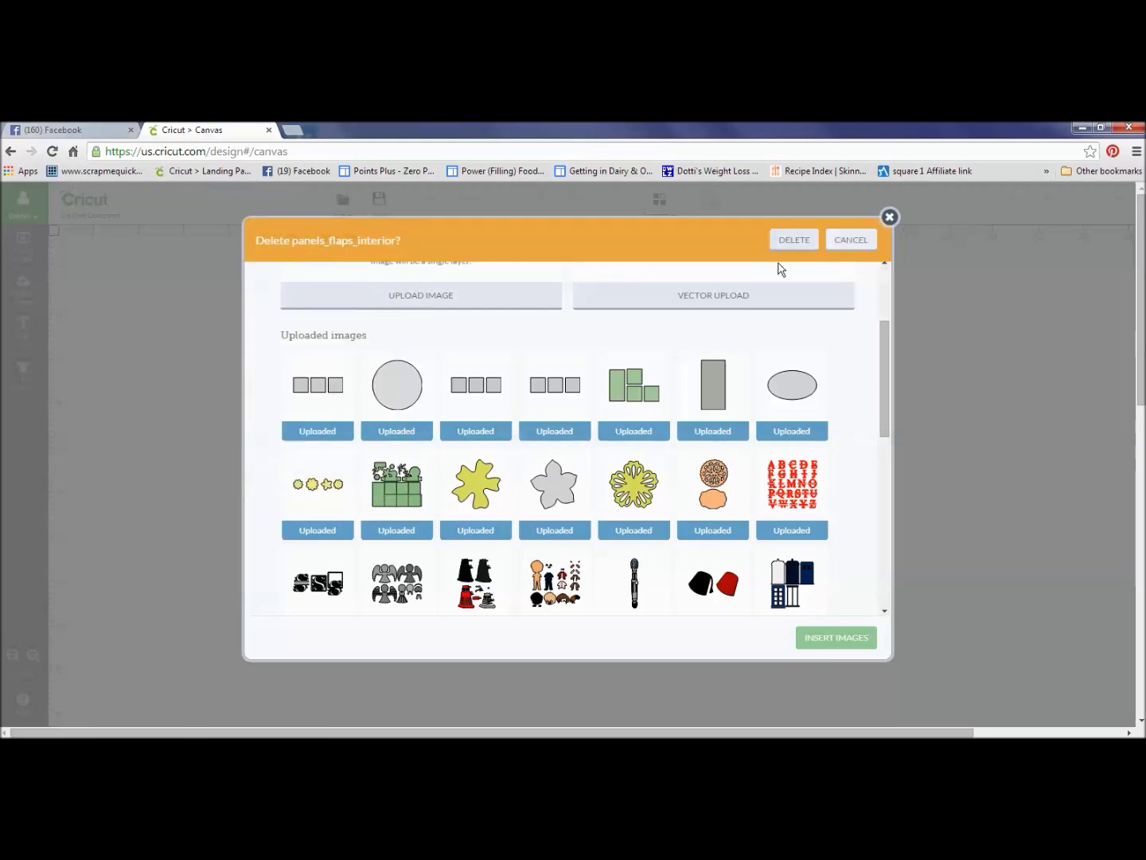
{"action": "left_click", "coordinate": [792, 243]}
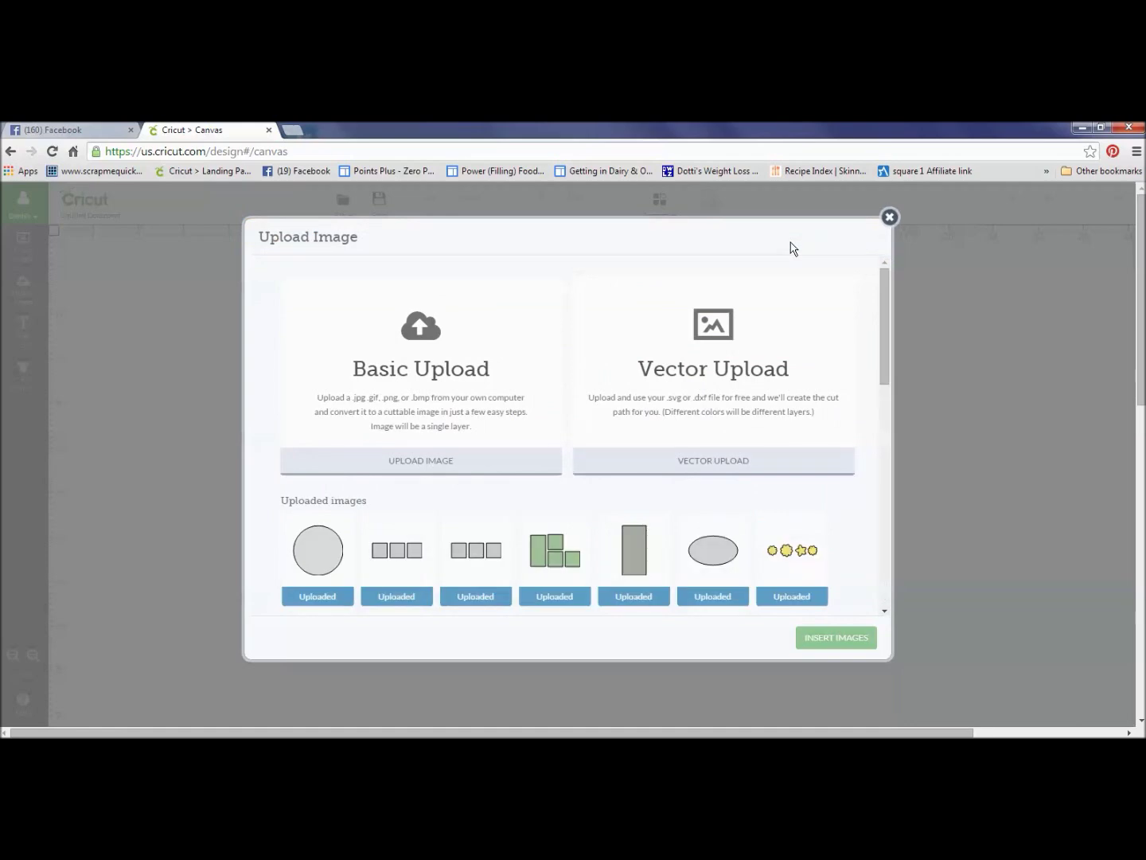
- Mark writing_space, both three-square panel images, the green panel set and the grey oval among the uploaded images
{"action": "scroll", "coordinate": [881, 397], "scroll_direction": "down", "scroll_amount": 2}
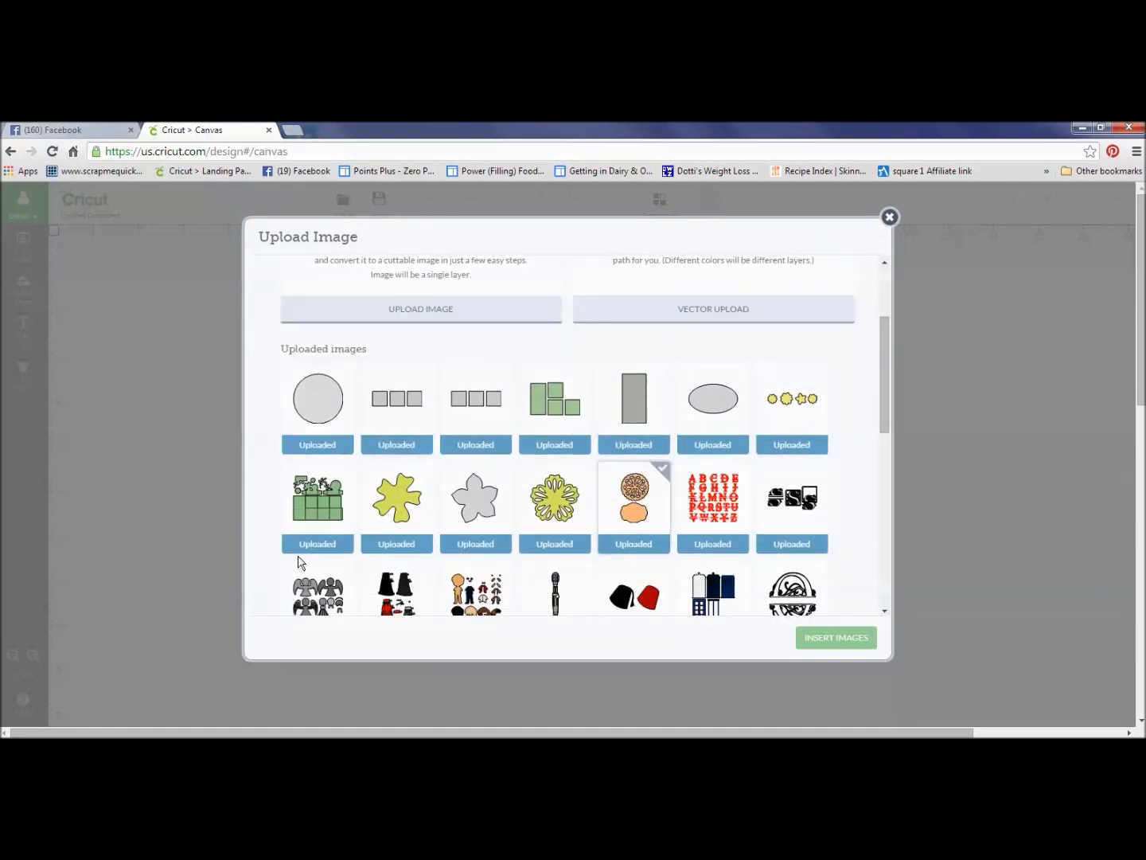
{"action": "mouse_move", "coordinate": [320, 539]}
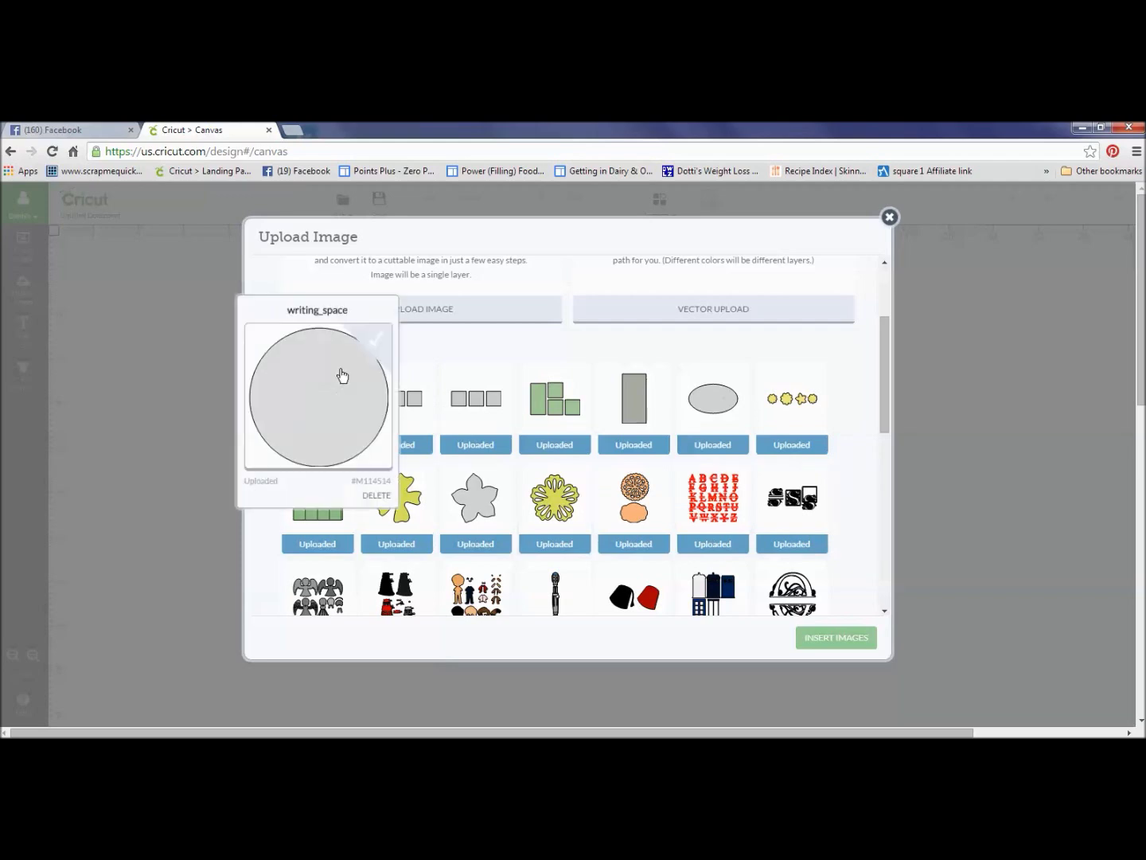
{"action": "left_click", "coordinate": [366, 359]}
{"action": "left_click", "coordinate": [422, 374]}
{"action": "mouse_move", "coordinate": [424, 377]}
{"action": "left_click", "coordinate": [503, 376]}
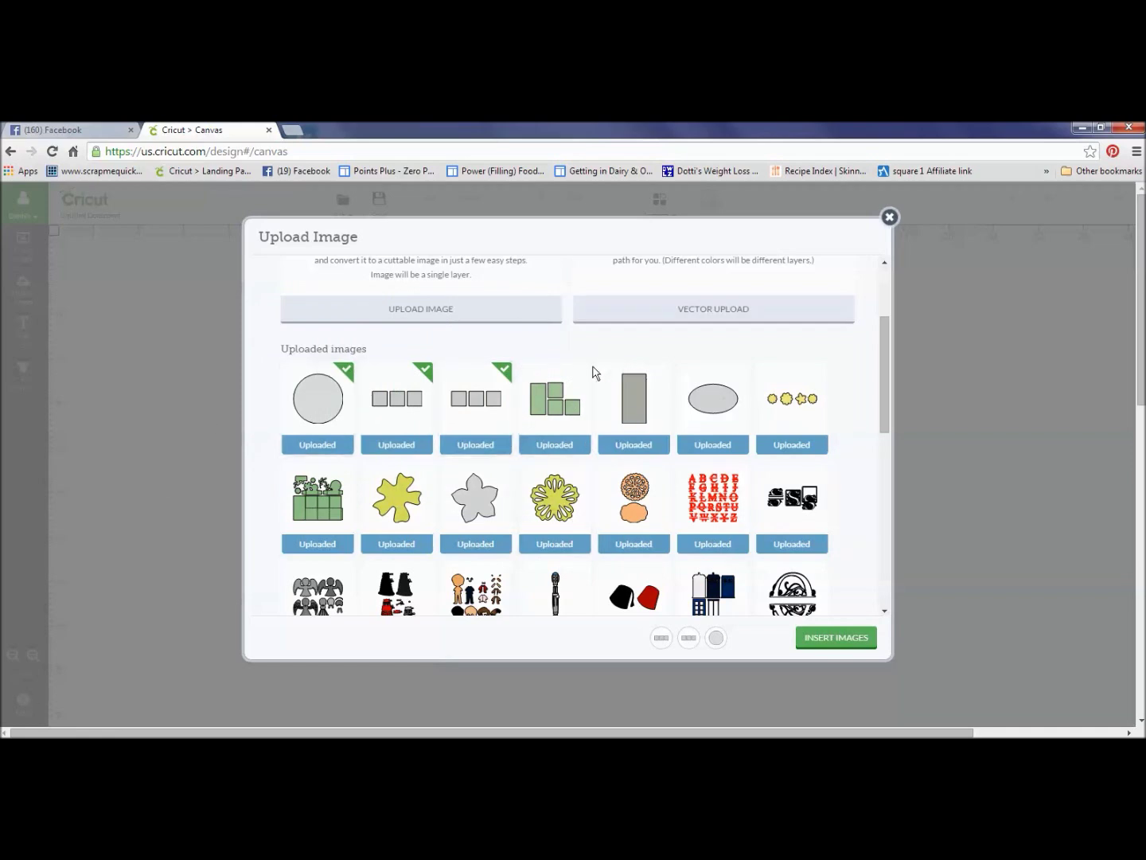
{"action": "left_click", "coordinate": [584, 375]}
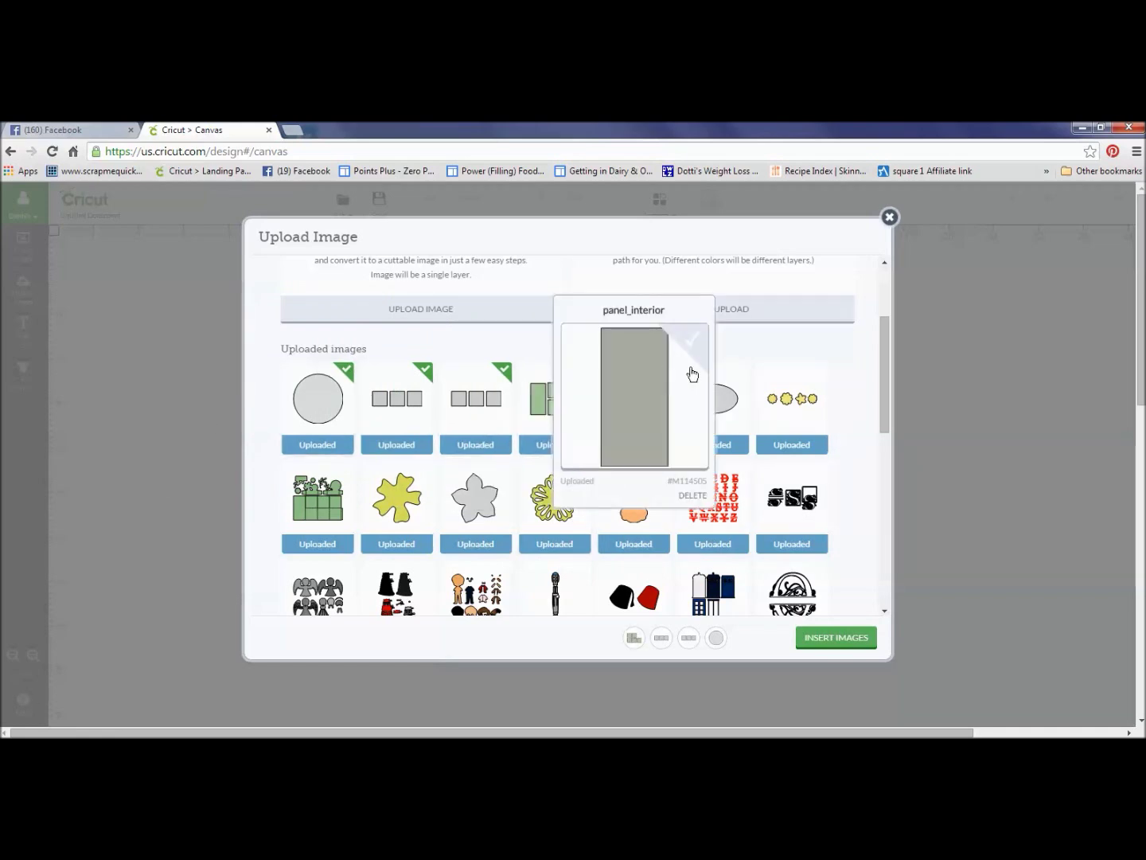
{"action": "left_click", "coordinate": [741, 374]}
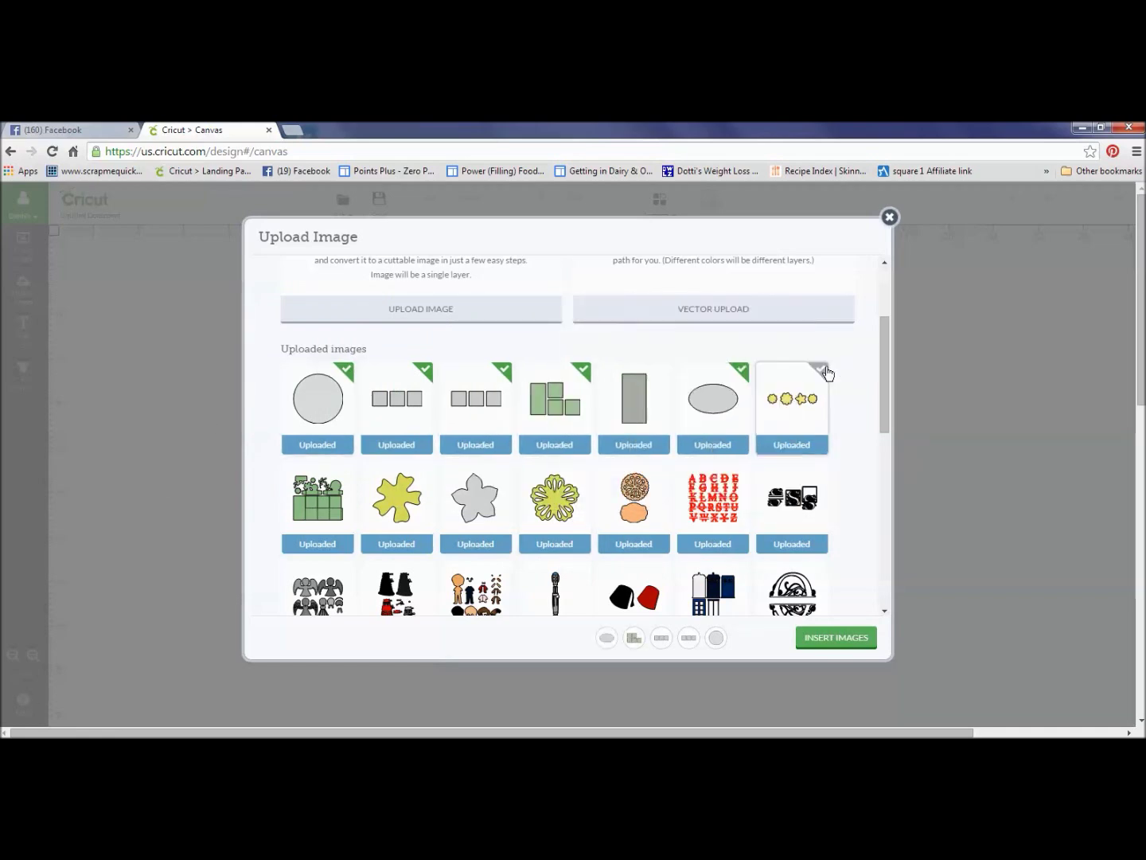
- Add the green box piece, flower2, flower1, flower_large, flower_label and the yellow flowers to the selection, and insert all images into the project
{"action": "left_click", "coordinate": [346, 471]}
{"action": "left_click", "coordinate": [427, 472]}
{"action": "left_click", "coordinate": [506, 471]}
{"action": "left_click", "coordinate": [585, 471]}
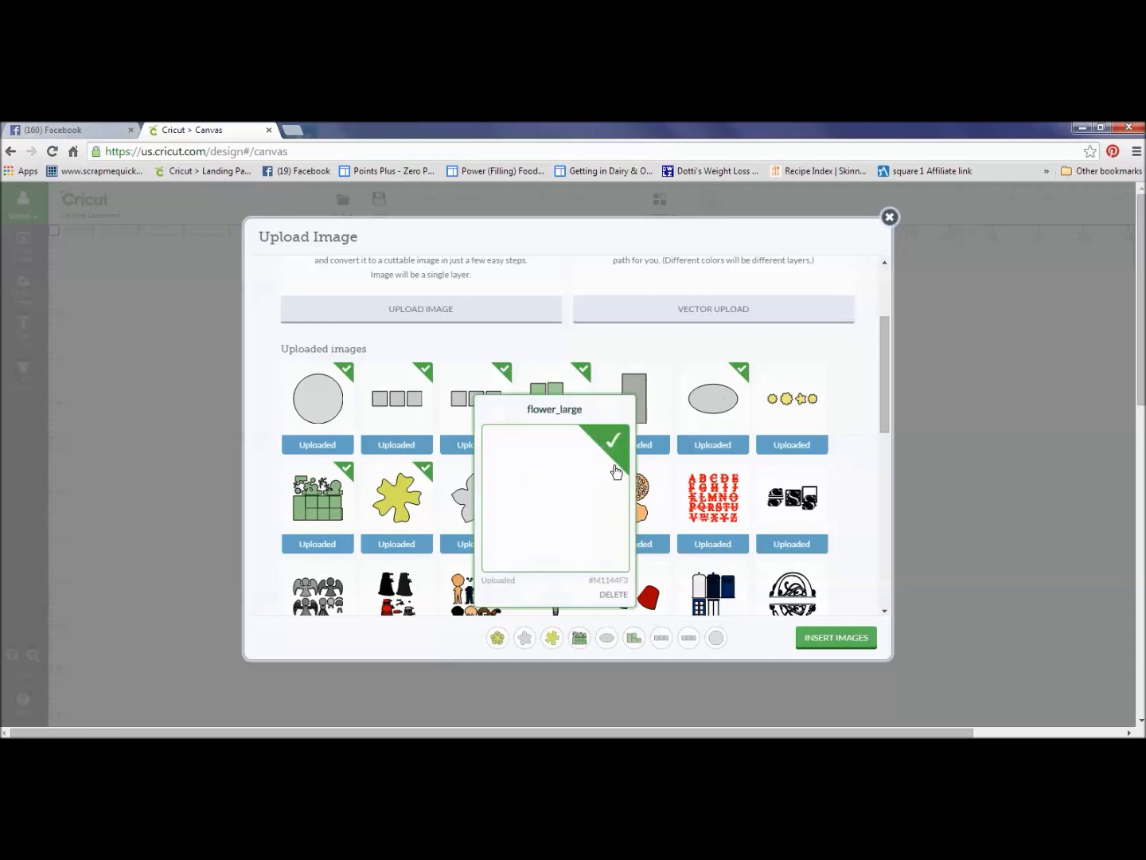
{"action": "left_click", "coordinate": [659, 473]}
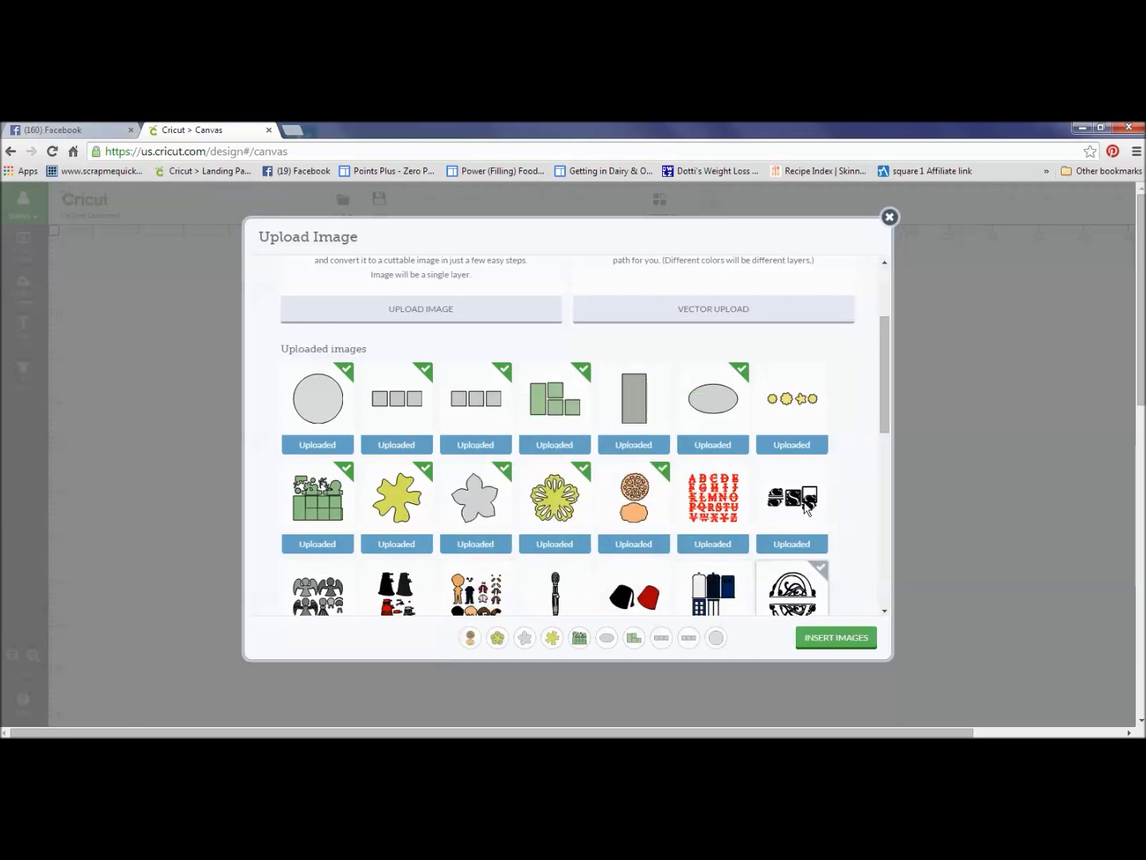
{"action": "mouse_move", "coordinate": [832, 366]}
{"action": "left_click", "coordinate": [852, 342]}
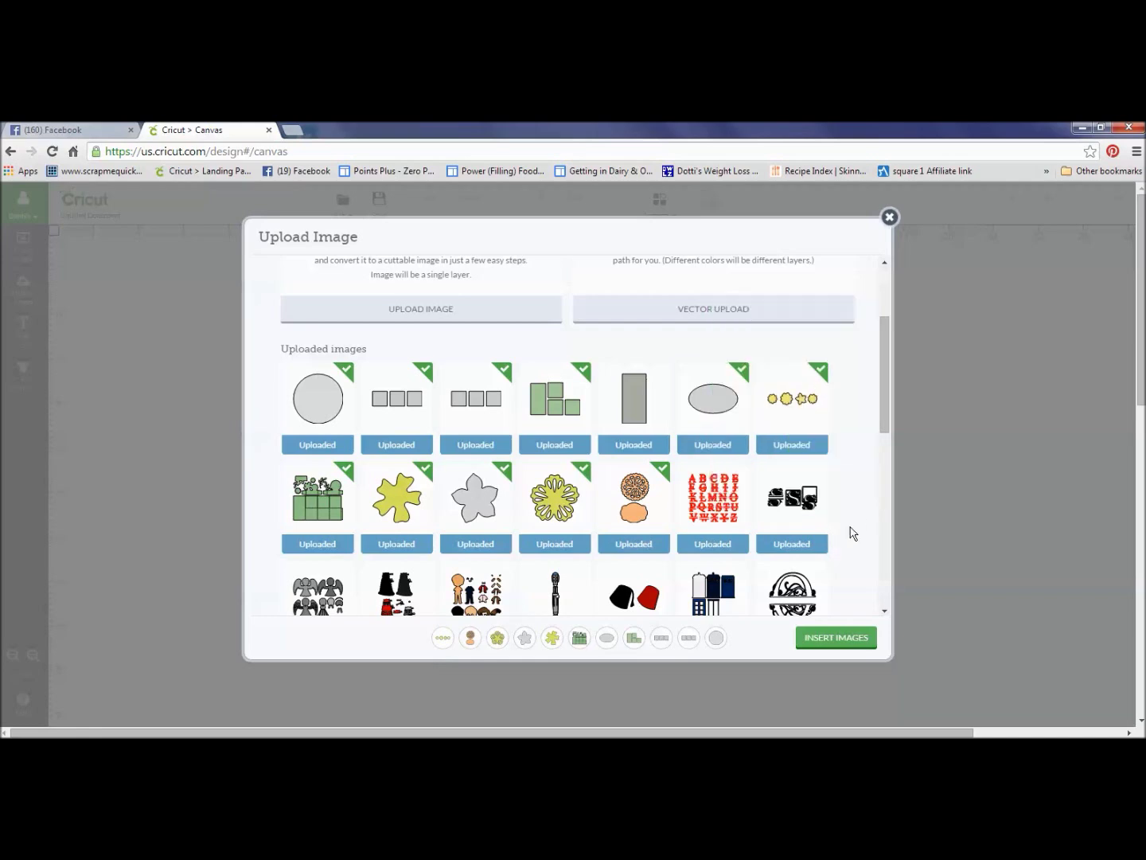
{"action": "mouse_move", "coordinate": [570, 499]}
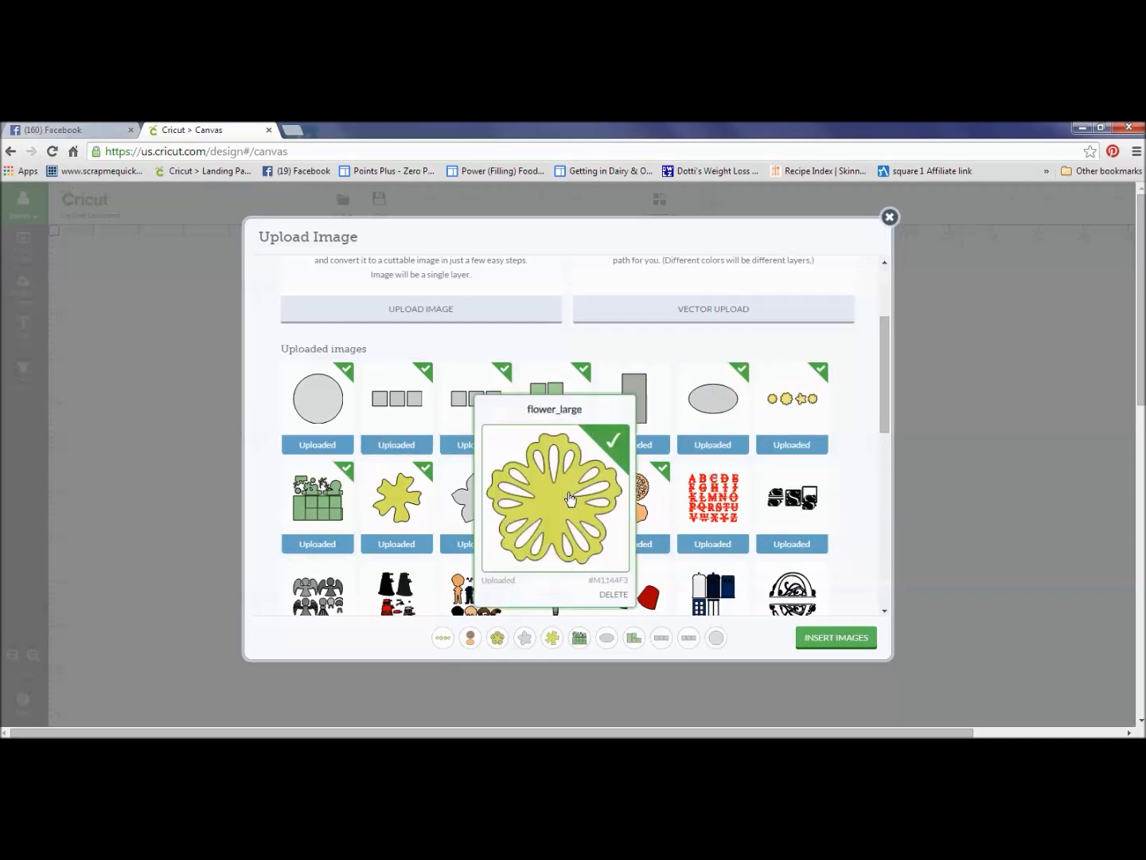
{"action": "left_click", "coordinate": [833, 639]}
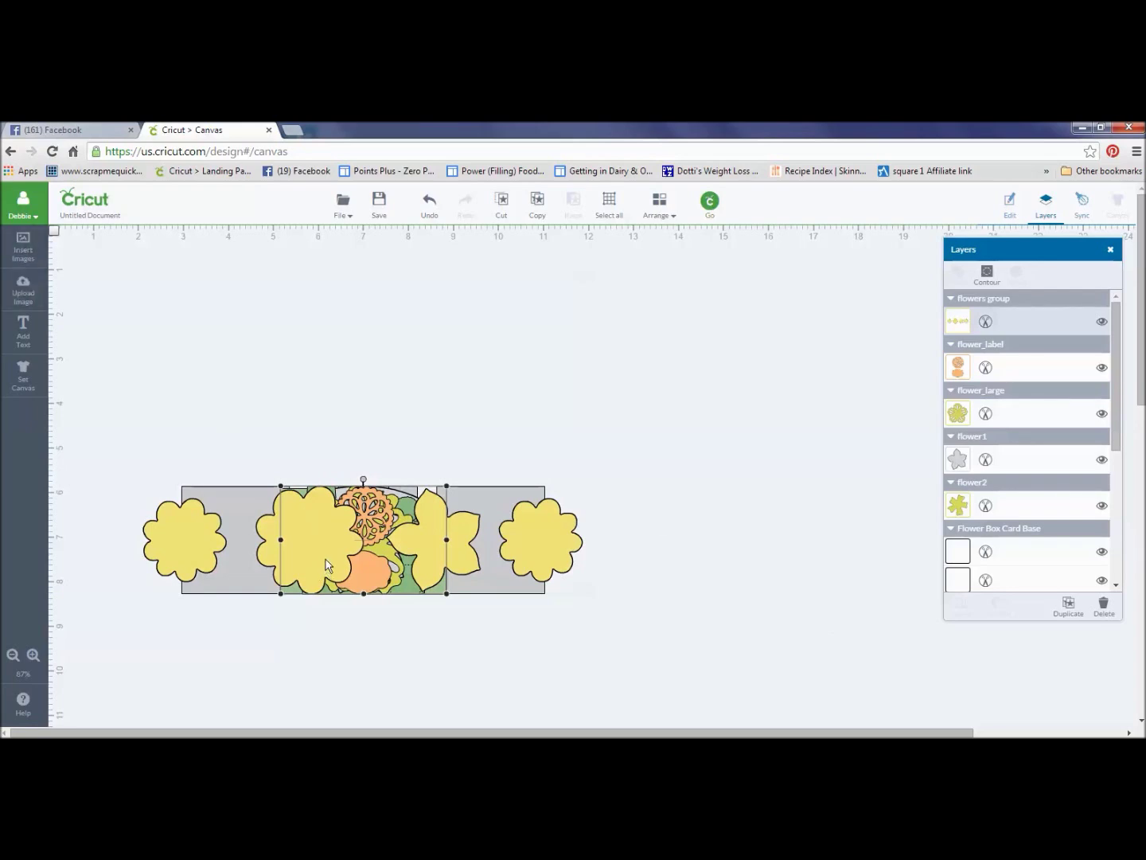
- Spread the yellow flowers, orange label pieces, flower_large, flower1 and flower2 out in a row along the canvas's upper edge
{"action": "left_click_drag", "start_coordinate": [312, 474], "coordinate": [220, 298]}
{"action": "left_click_drag", "start_coordinate": [363, 504], "coordinate": [539, 254]}
{"action": "left_click_drag", "start_coordinate": [386, 558], "coordinate": [655, 326]}
{"action": "left_click", "coordinate": [383, 557]}
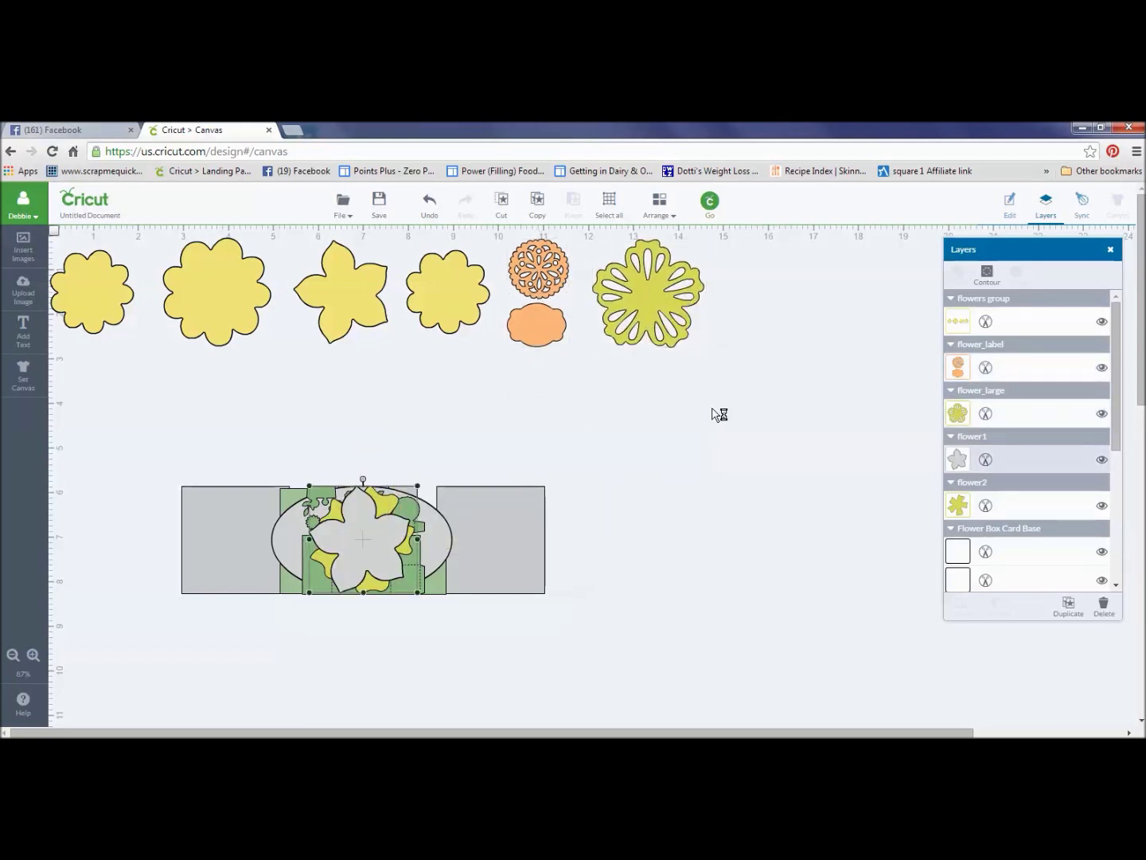
{"action": "left_click_drag", "start_coordinate": [358, 555], "coordinate": [779, 304]}
{"action": "left_click_drag", "start_coordinate": [333, 520], "coordinate": [869, 287]}
- Separate the oval, circle, green panels, two rows of grey squares and green box piece below the row of flowers
{"action": "left_click_drag", "start_coordinate": [378, 575], "coordinate": [158, 430]}
{"action": "left_click_drag", "start_coordinate": [308, 572], "coordinate": [104, 679]}
{"action": "left_click_drag", "start_coordinate": [287, 554], "coordinate": [367, 434]}
{"action": "left_click_drag", "start_coordinate": [384, 540], "coordinate": [466, 666]}
{"action": "left_click_drag", "start_coordinate": [385, 583], "coordinate": [75, 537]}
{"action": "left_click_drag", "start_coordinate": [398, 639], "coordinate": [398, 526]}
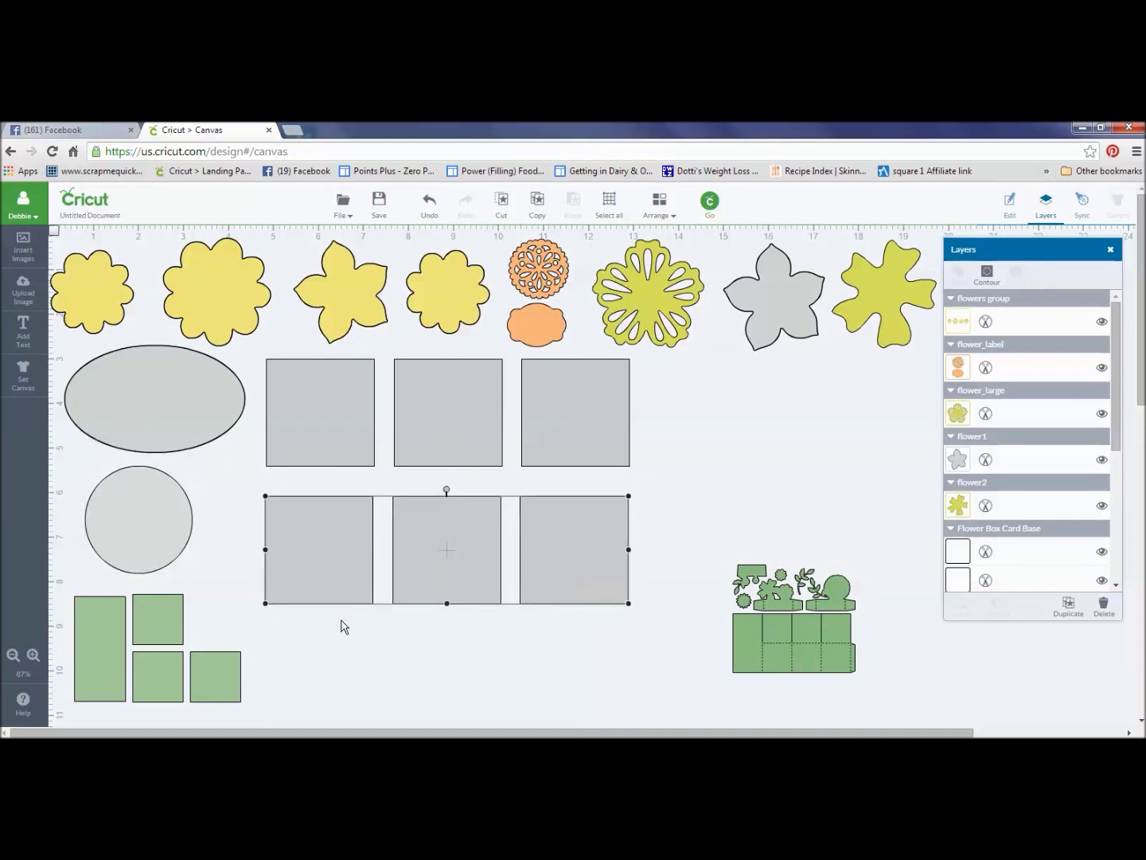
{"action": "left_click_drag", "start_coordinate": [806, 605], "coordinate": [786, 442]}
{"action": "left_click", "coordinate": [796, 583]}
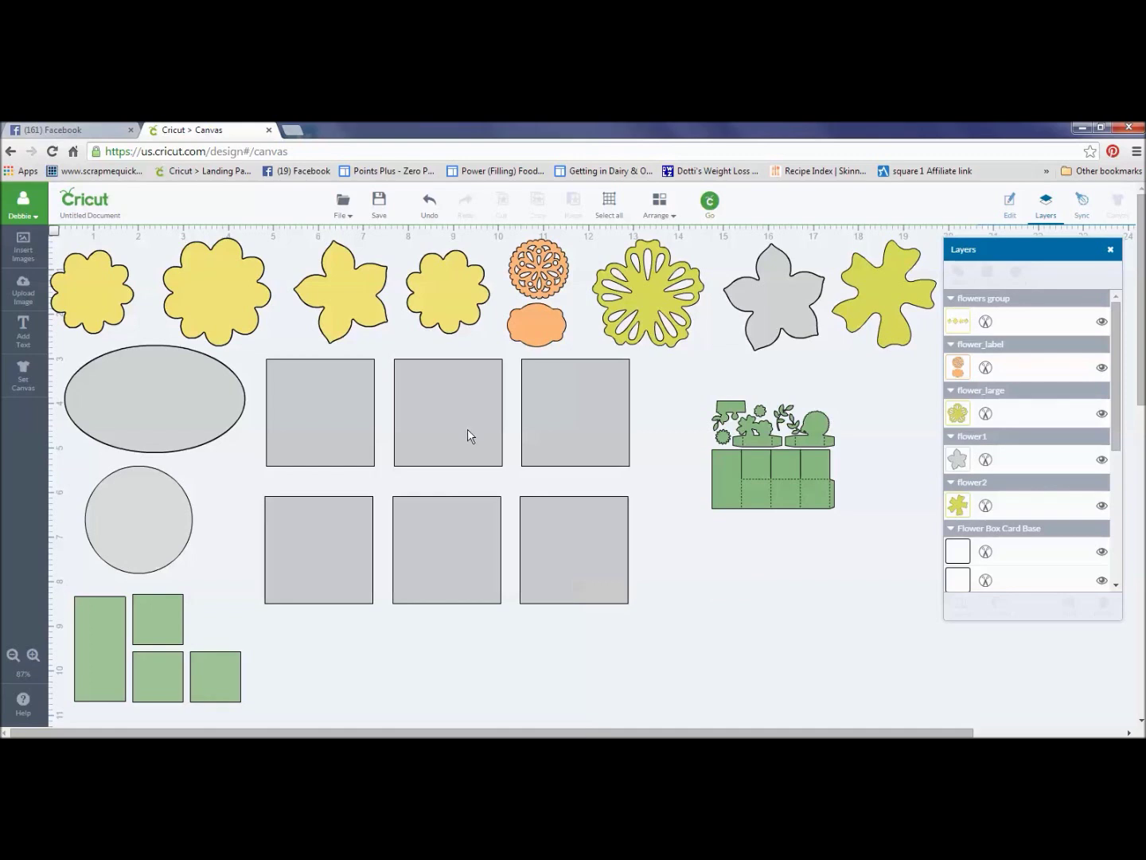
- Select the upper row of three grey squares
{"action": "left_click", "coordinate": [565, 453]}
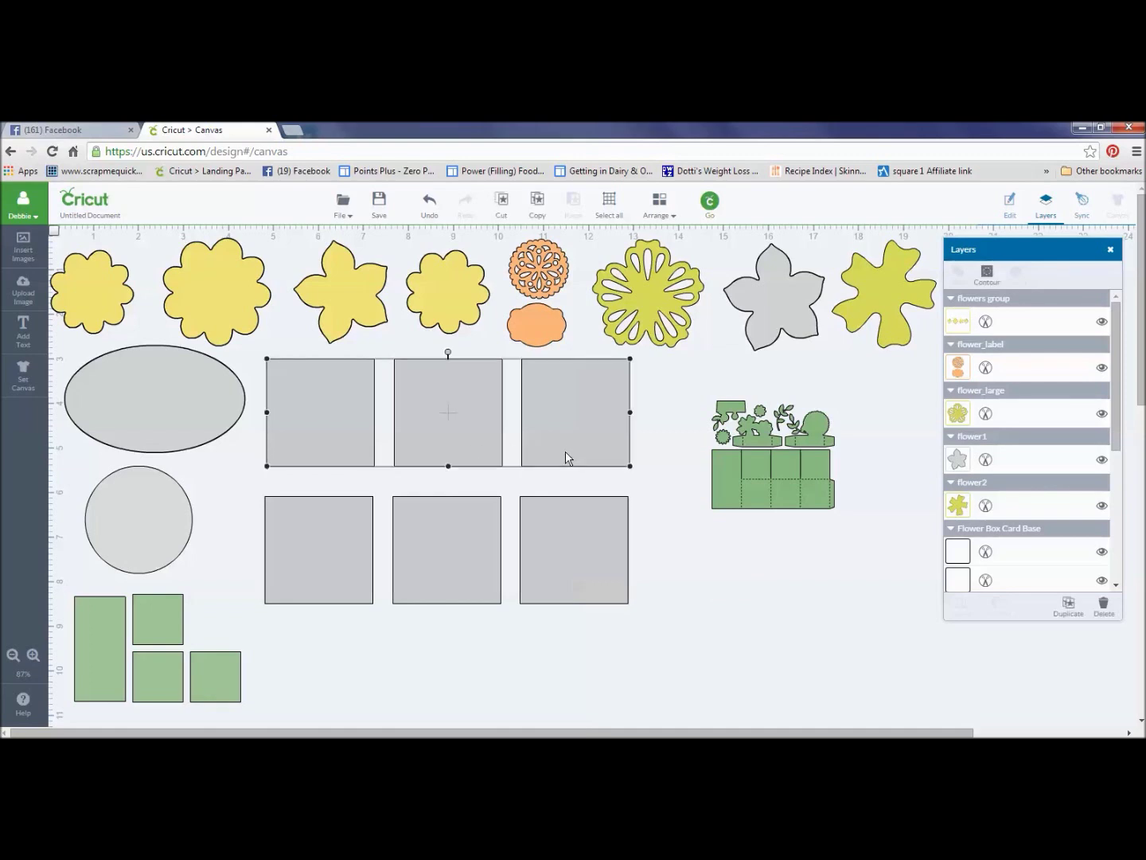